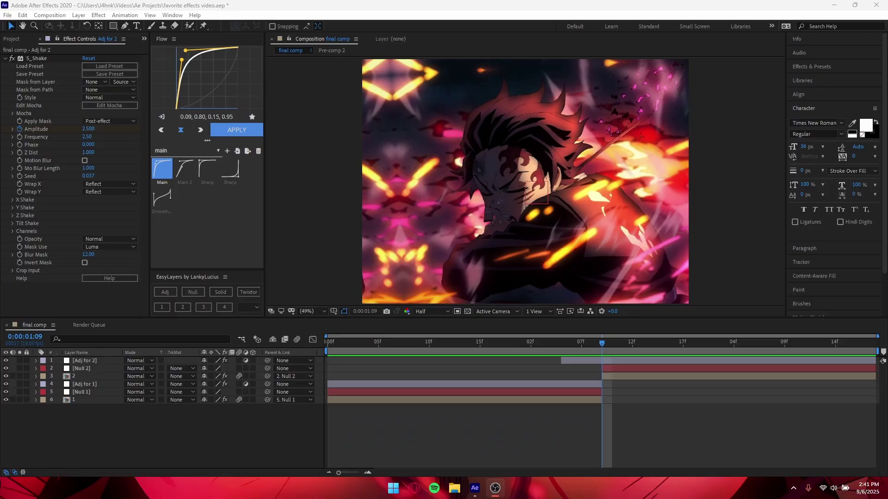
Play back the composition from its first frame to review the existing clip animation
left_click(615, 430)
left_click_drag(601, 344, 227, 384)
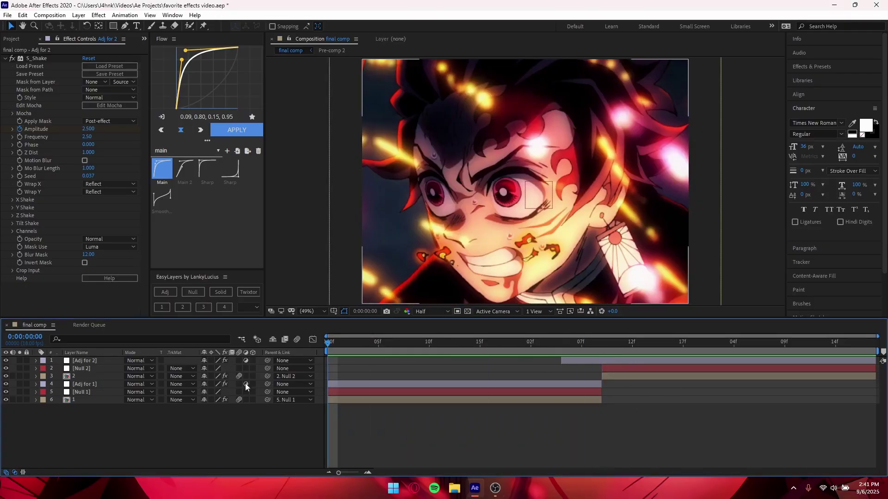
key("space")
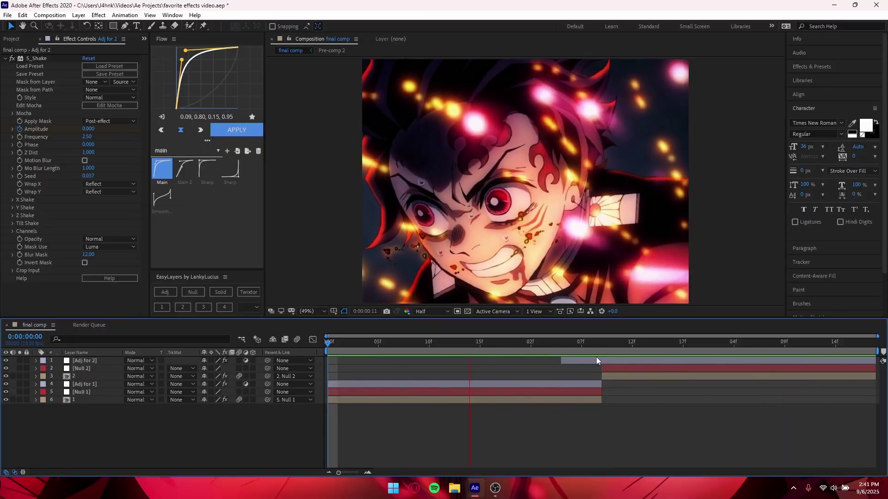
key("space")
Create a solid above the Adj for 2 layer and apply the Nebulosity effect to it
left_click(596, 351)
left_click(608, 358)
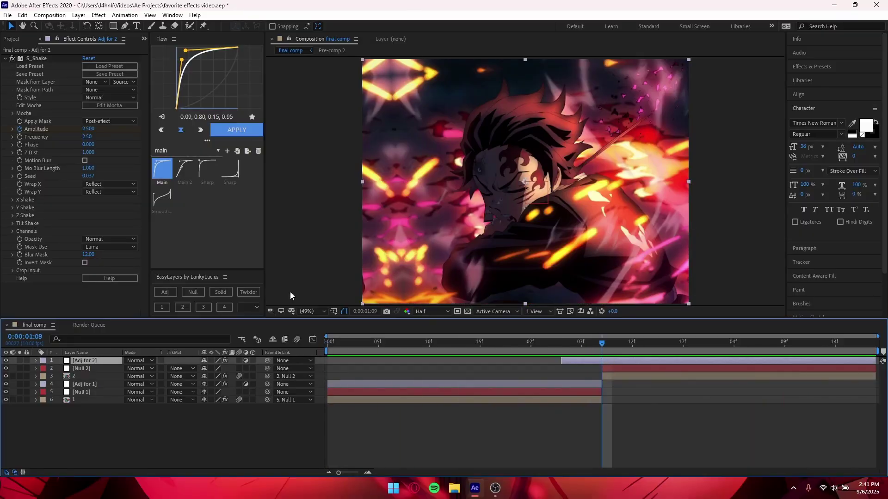
left_click(220, 292)
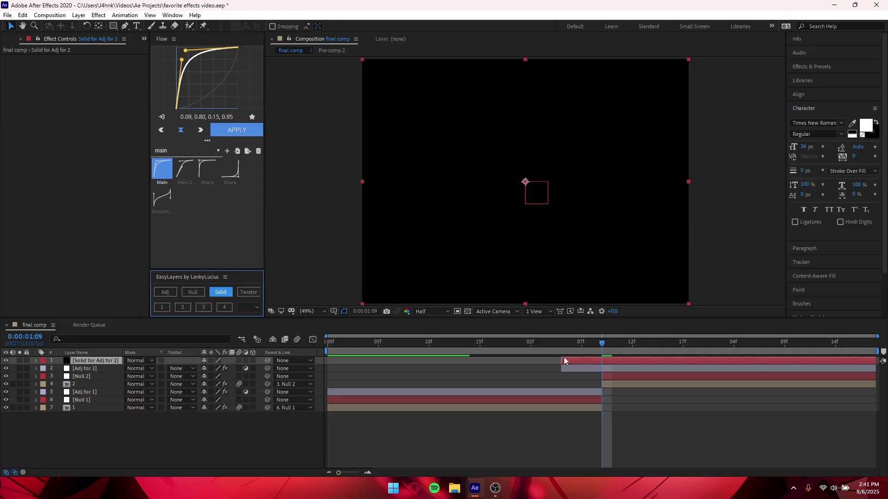
key("ctrl+space")
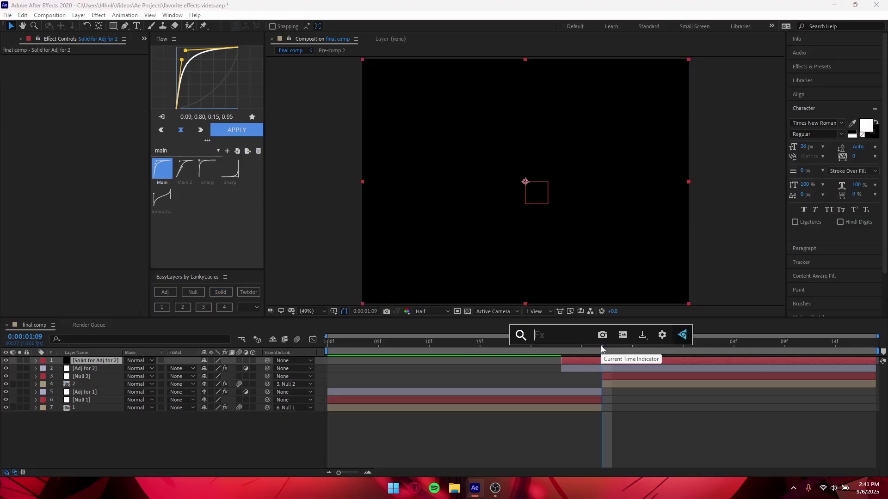
type("neb")
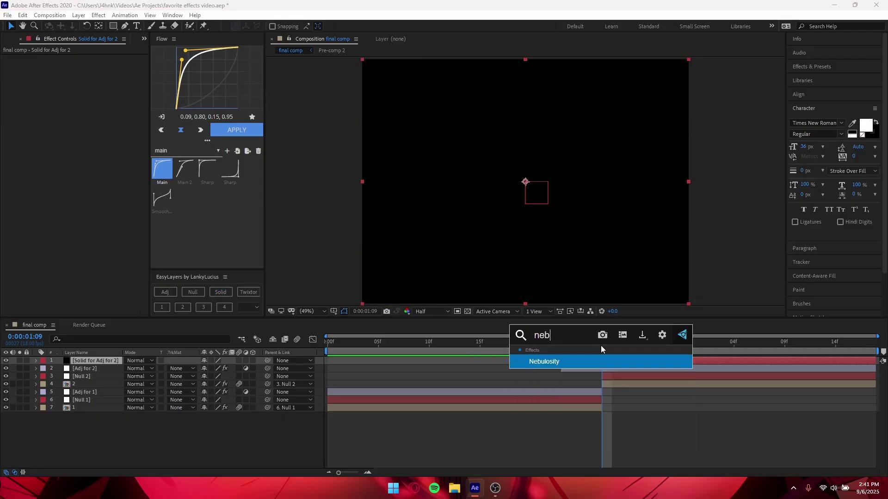
key("Return")
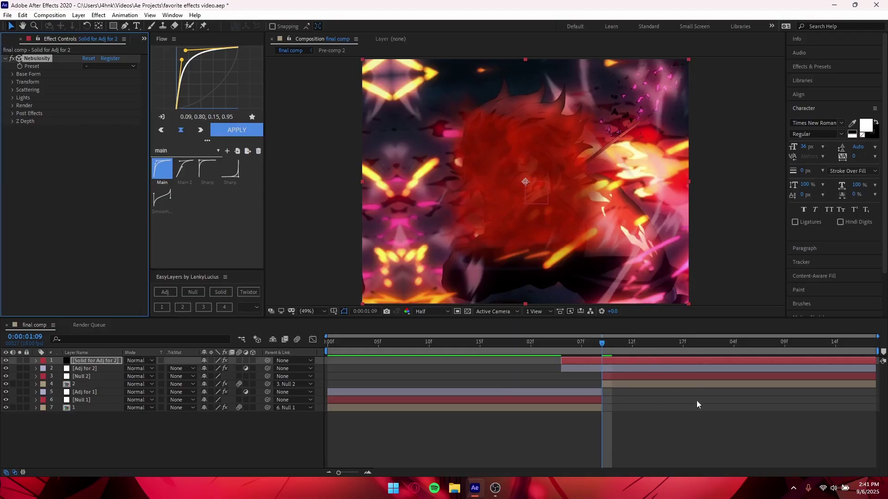
left_click(641, 424)
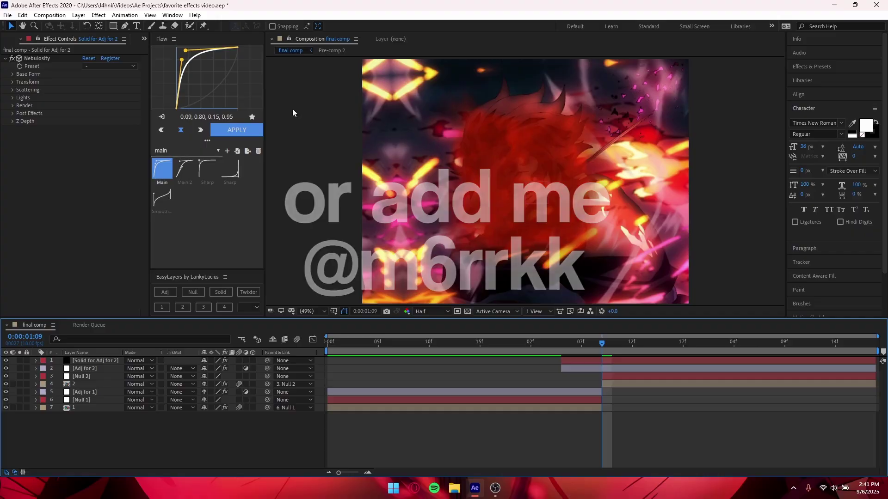
Load Preset 5 in the Nebulosity effect and collapse the solid's properties in the timeline
left_click(109, 66)
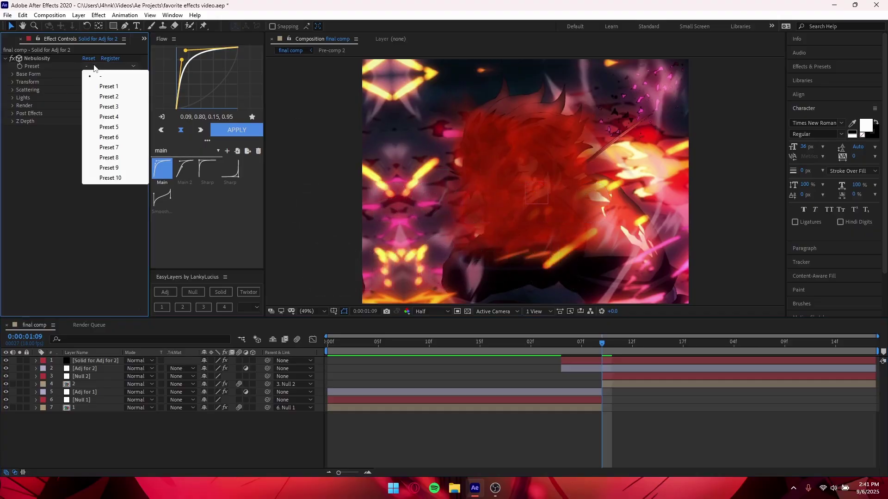
left_click(110, 127)
scroll(615, 397, "up", 10)
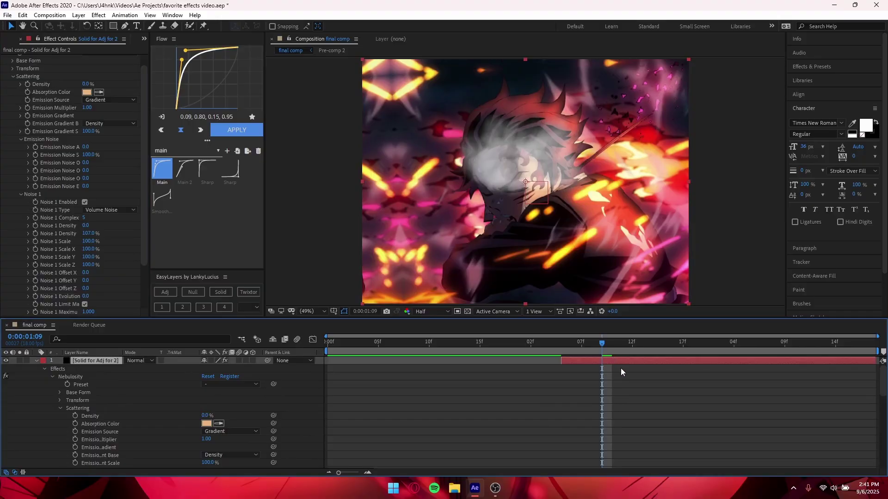
key("u")
left_click(492, 369)
scroll(53, 201, "up", 1)
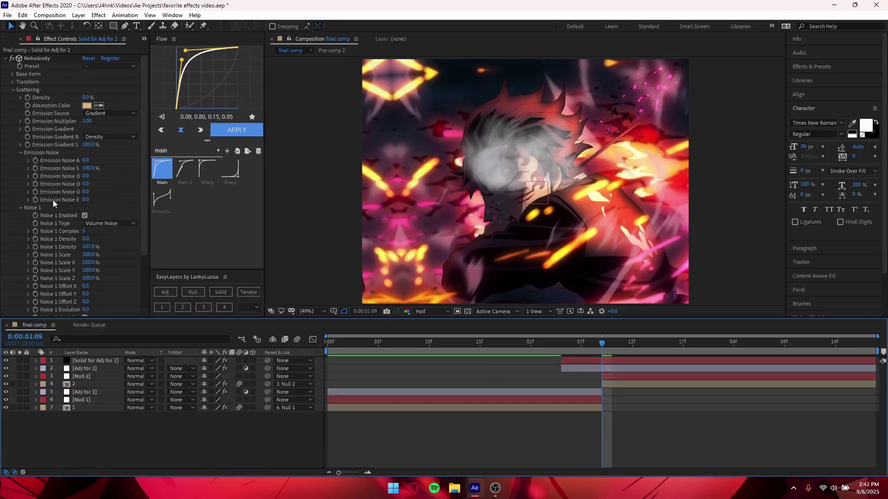
Start keyframing Nebulosity's Density Feather Ramp at 0:00:01:09 and trim the solid so it begins at that frame
left_click(12, 74)
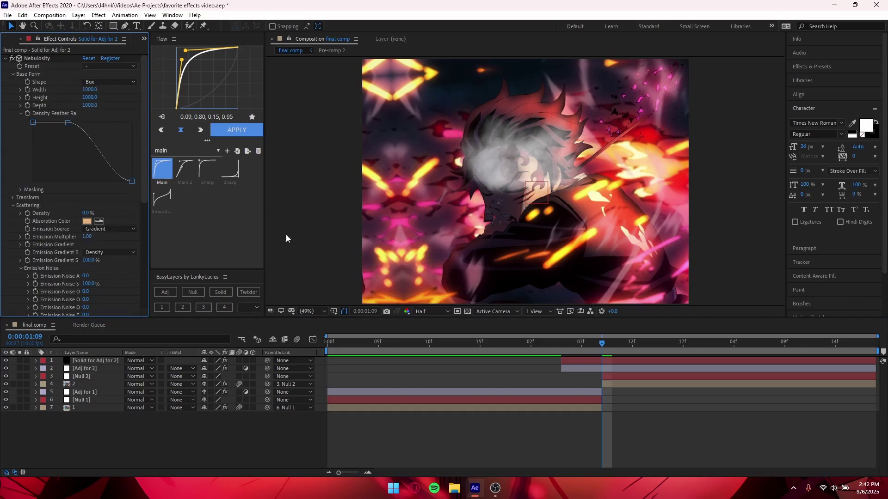
left_click(26, 113)
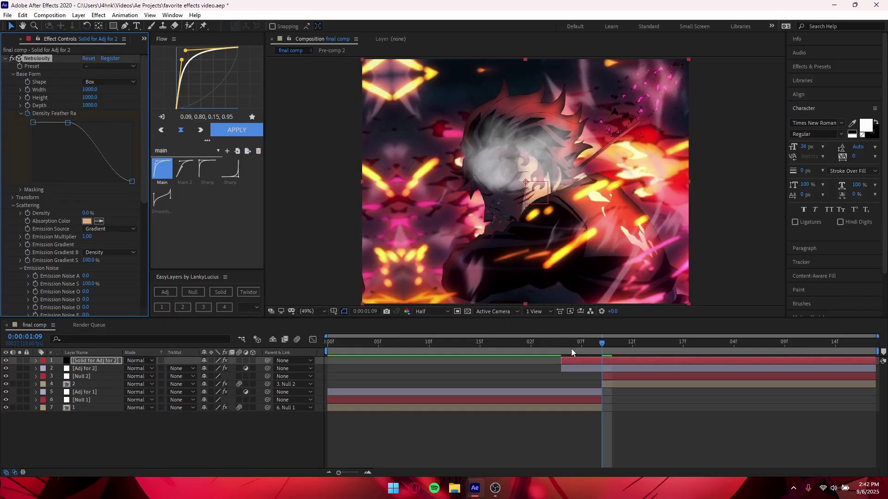
left_click_drag(561, 363, 805, 346)
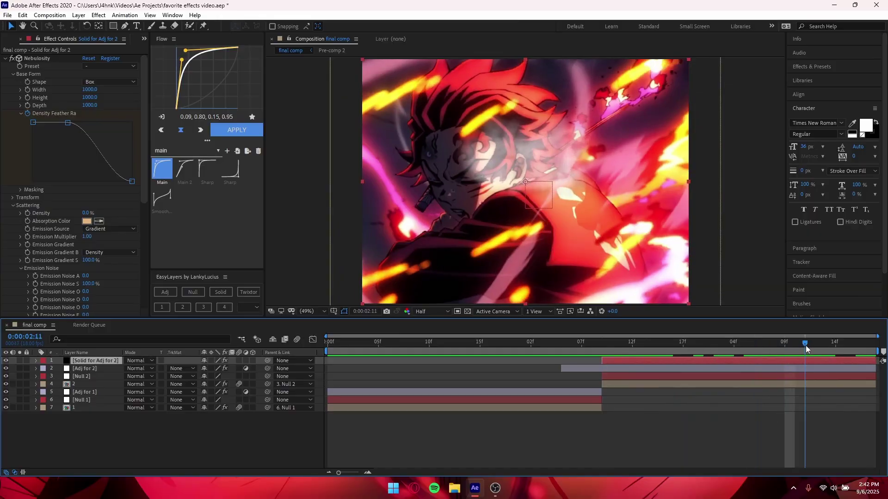
At 0:00:02:11, reshape the Density Feather Ramp into a bell curve with a lowered first point and a centred, slightly lower peak
left_click(33, 126)
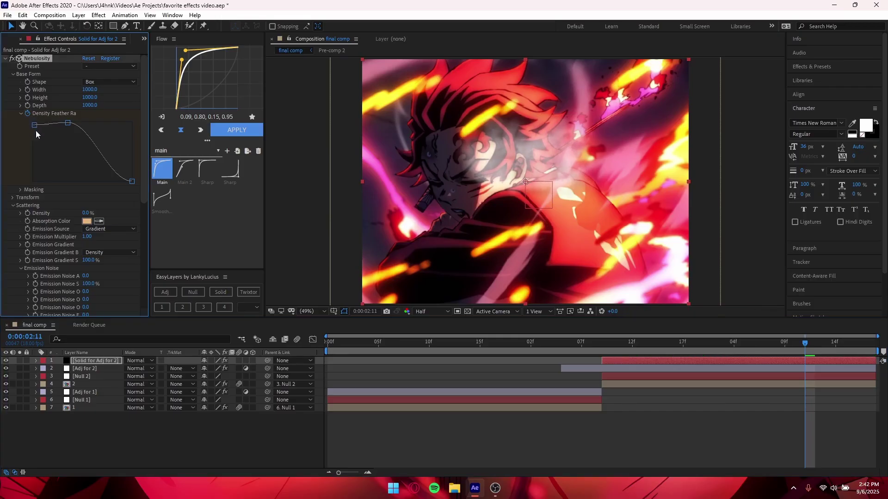
left_click_drag(34, 125, 25, 194)
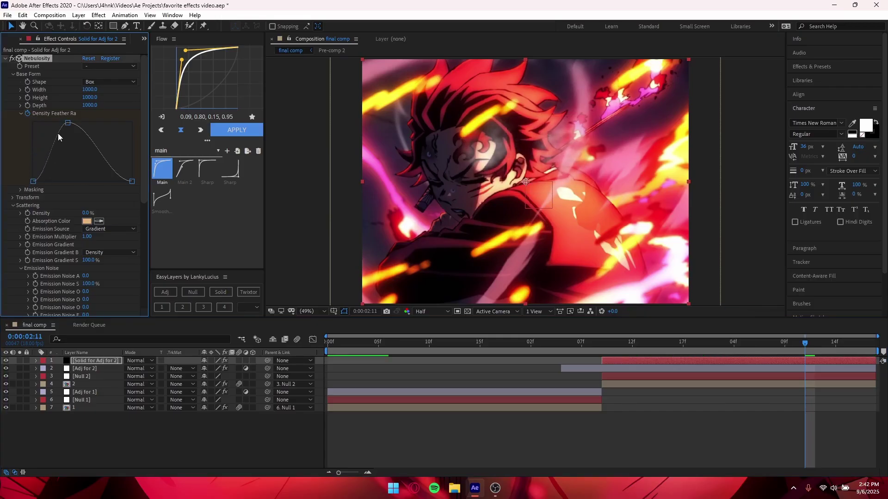
left_click_drag(67, 124, 79, 140)
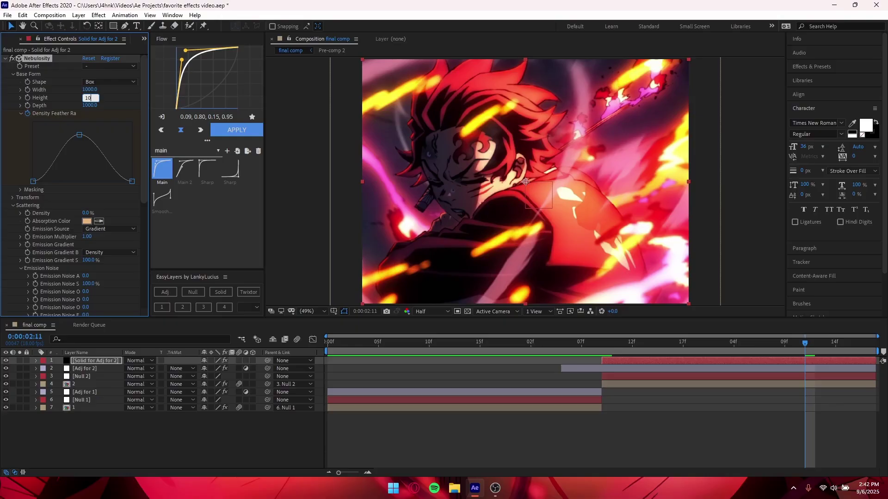
Set Nebulosity's Base Form height to 10000 and check the smoke at 0:00:01:10
key("Return")
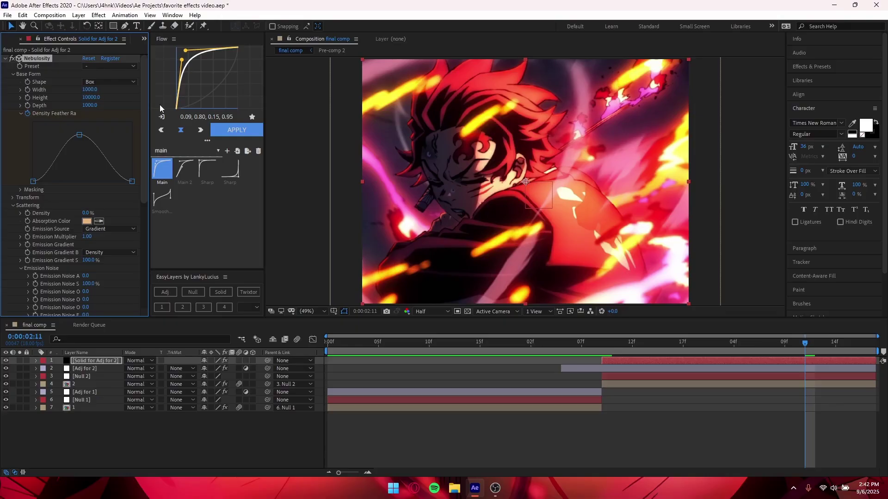
left_click(612, 342)
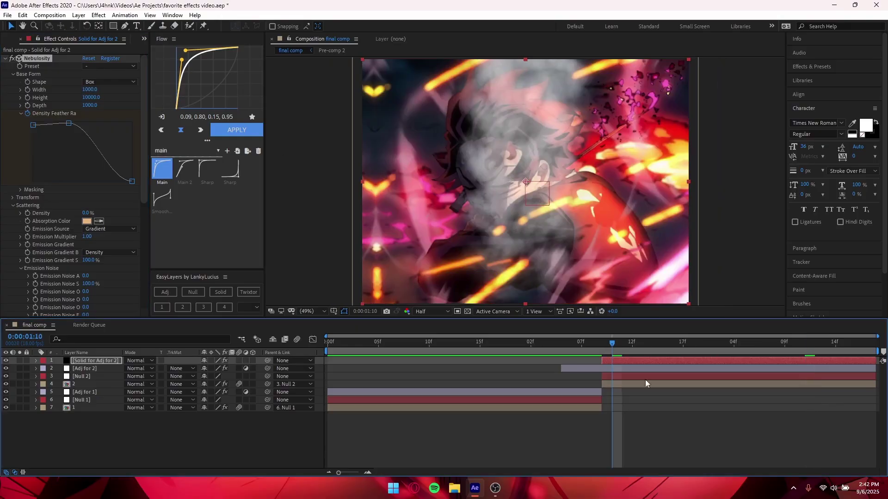
left_click(664, 413)
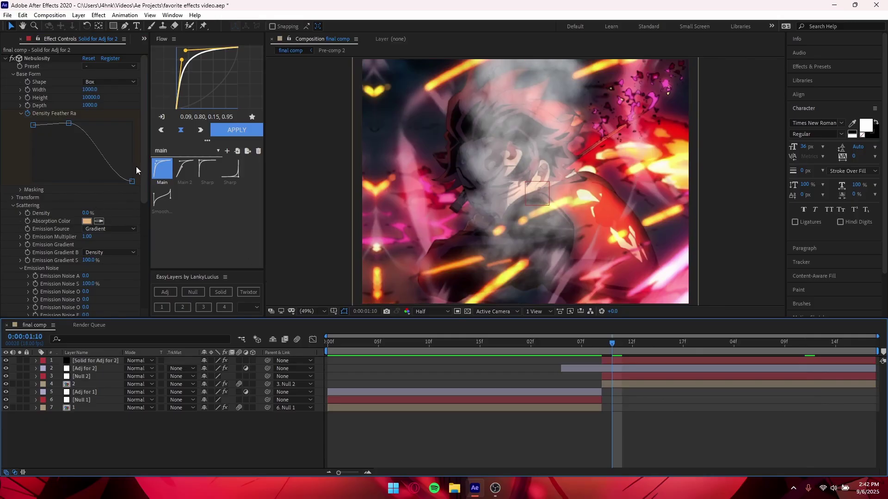
Set the Nebulosity Transform scale to 120%
left_click(12, 198)
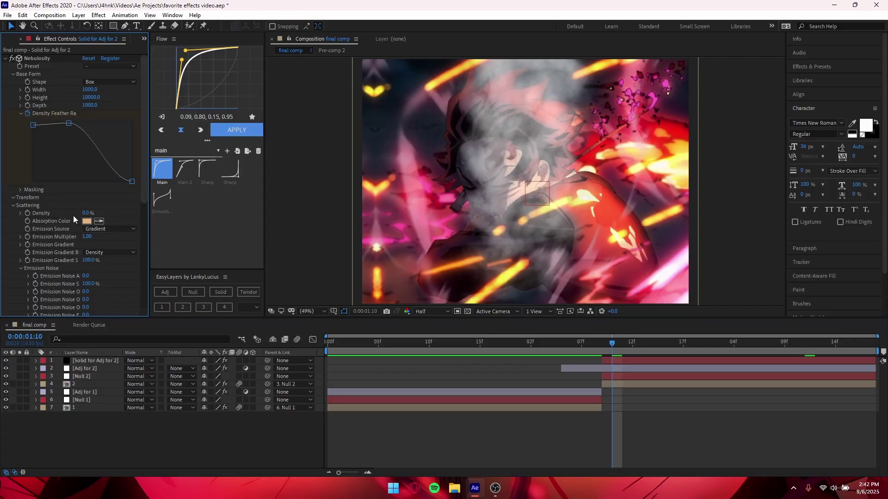
left_click_drag(152, 225, 695, 223)
key("ctrl+z")
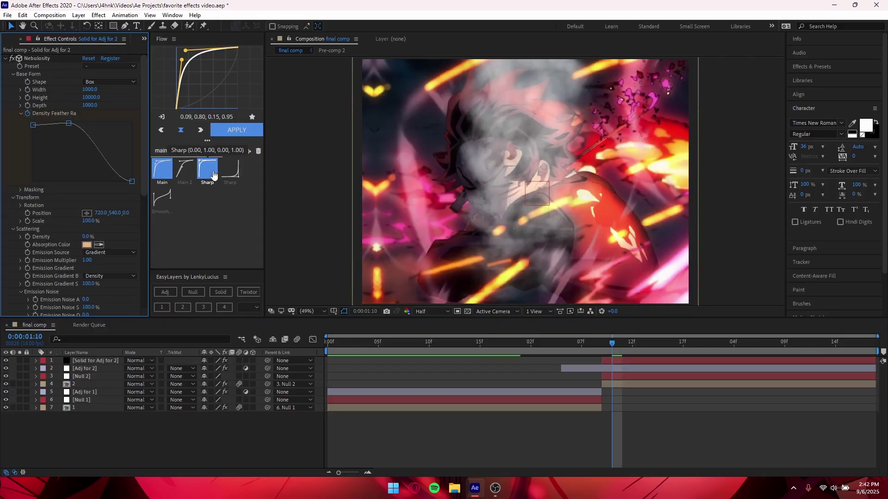
left_click(87, 221)
type("1")
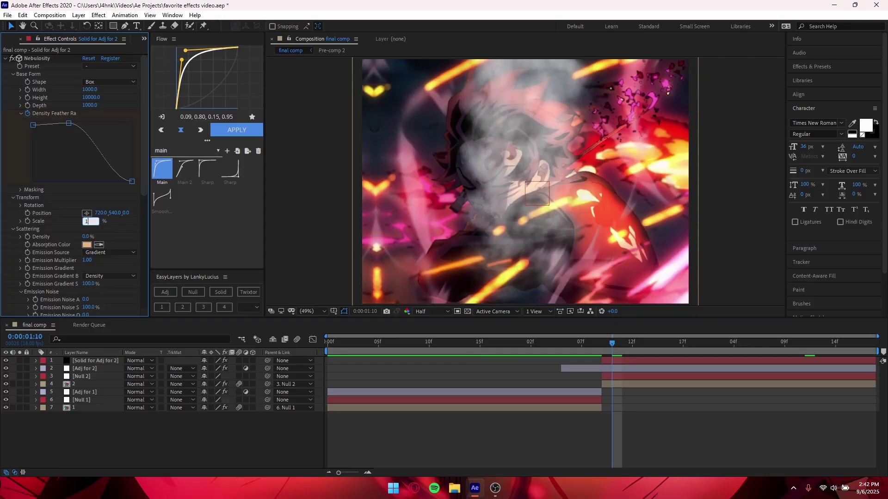
type("20")
key("Return")
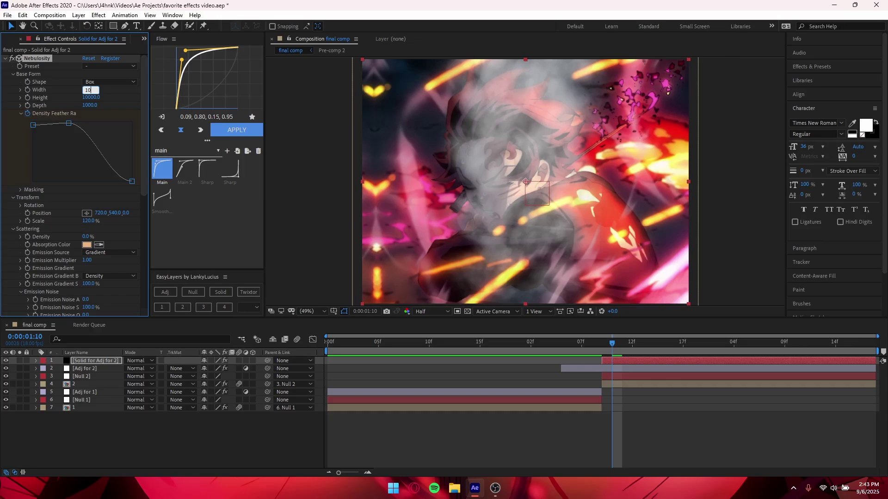
Set the Base Form width to 10000 and reduce the Nebulosity Transform scale to about 103%
key("Return")
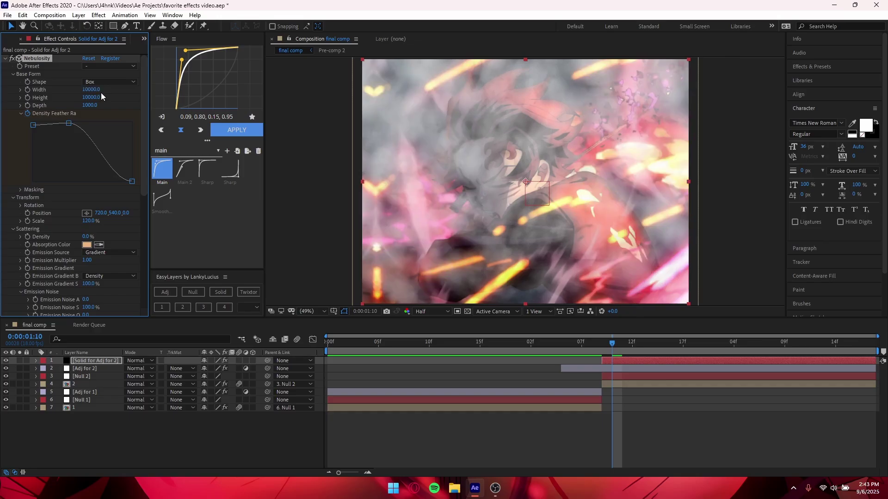
left_click(650, 398)
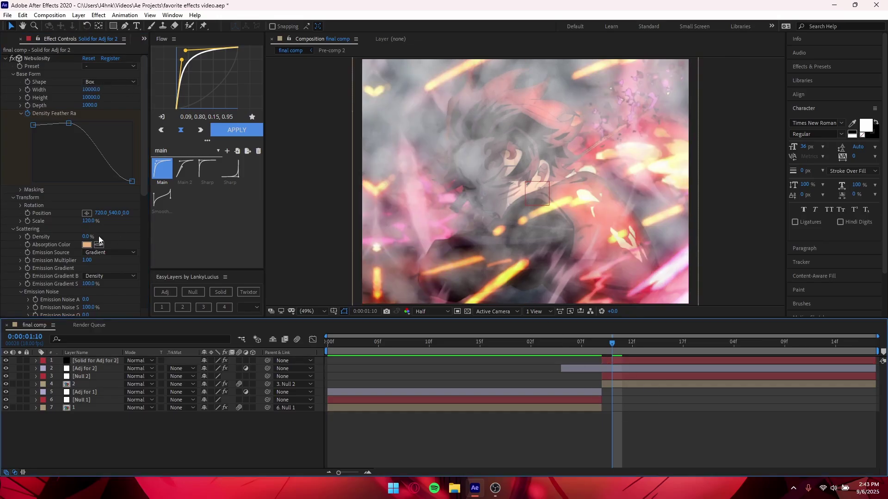
mouse_move(89, 221)
left_mouse_down()
mouse_move(46, 223)
mouse_move(126, 234)
mouse_move(96, 237)
left_mouse_up()
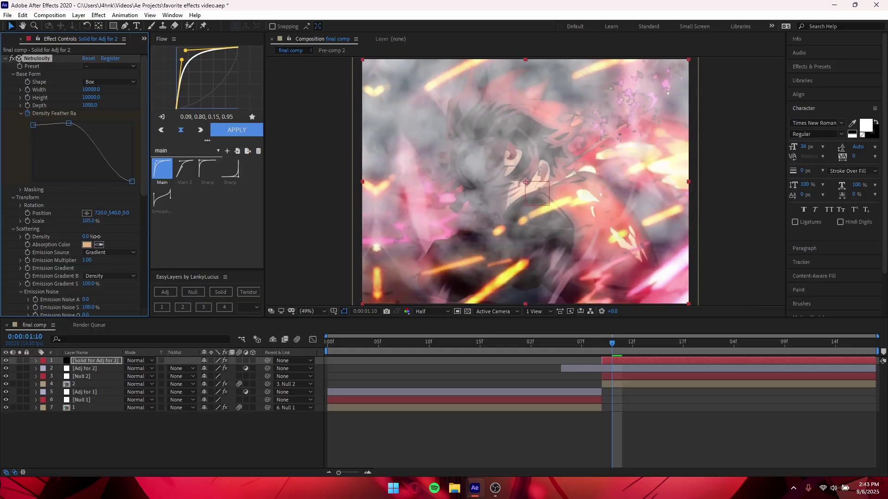
left_click(647, 434)
Show the solid's keyframes and start keyframing Nebulosity's Noise 1 Evolution at 0:00:01:09
scroll(81, 278, "down", 4)
scroll(60, 262, "down", 3)
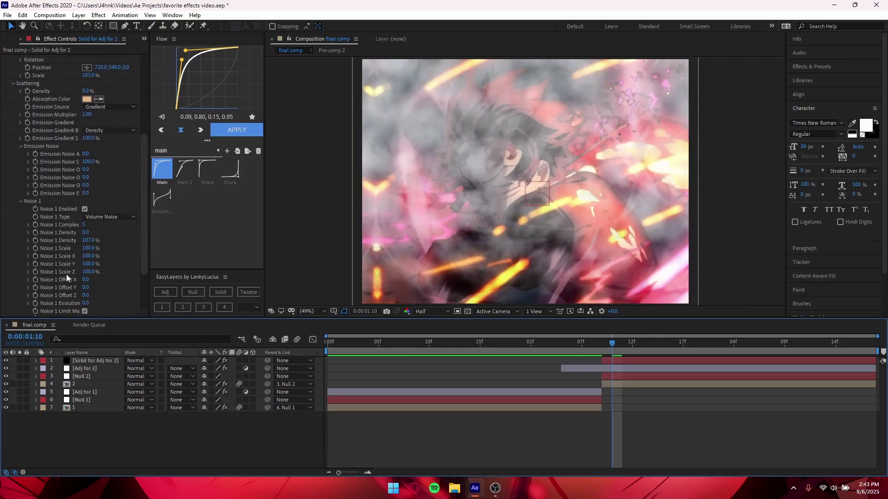
scroll(38, 289, "down", 1)
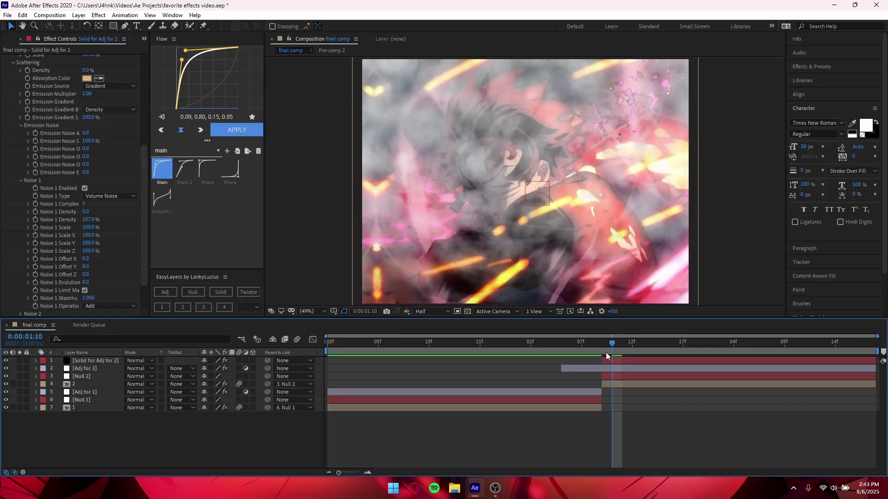
left_click(629, 364)
key("u")
left_click_drag(614, 342, 605, 344)
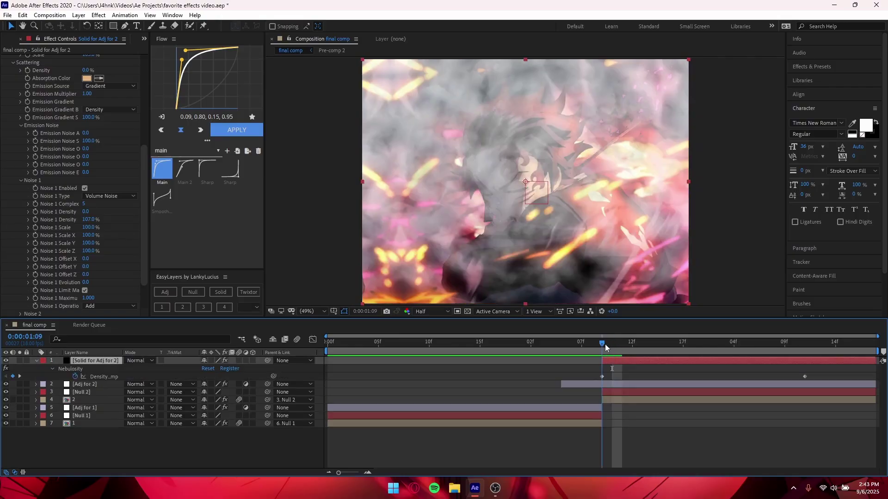
left_click(34, 282)
Enter a new Noise 1 Evolution value at 0:00:02:11 and preview the smoke from 0:00:01:07
left_click(801, 344)
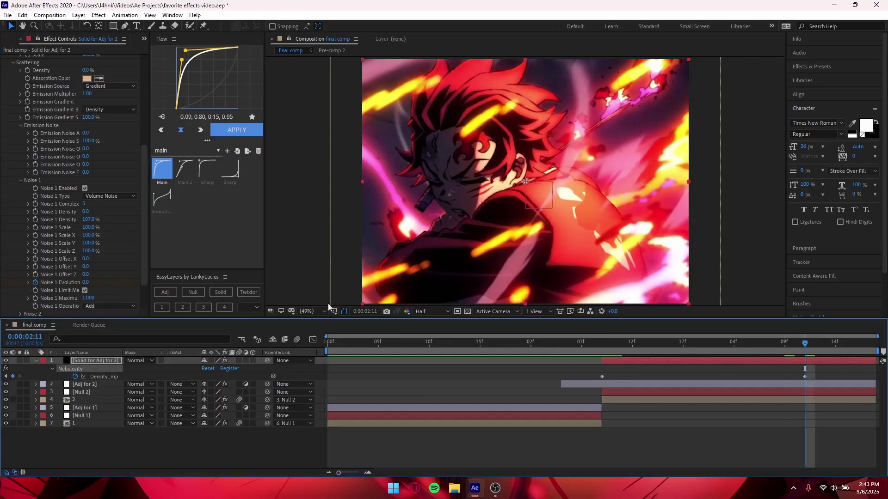
left_click(86, 282)
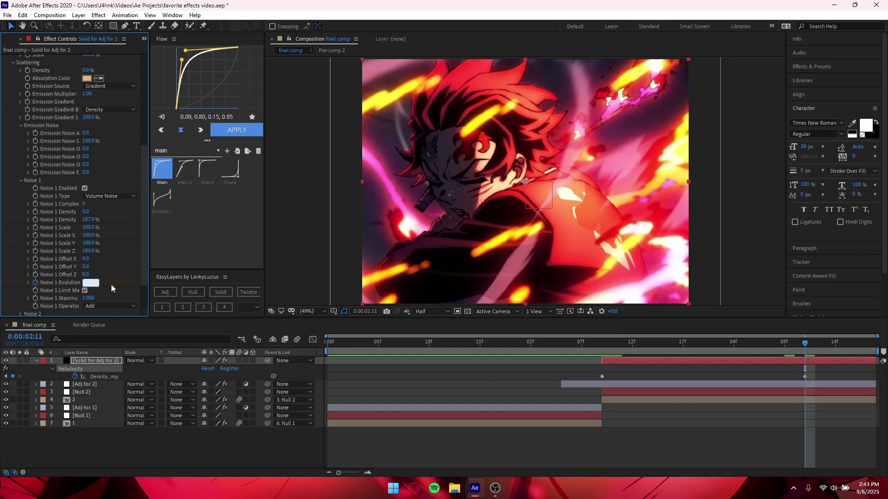
key("Return")
left_click_drag(602, 345, 581, 348)
key("space")
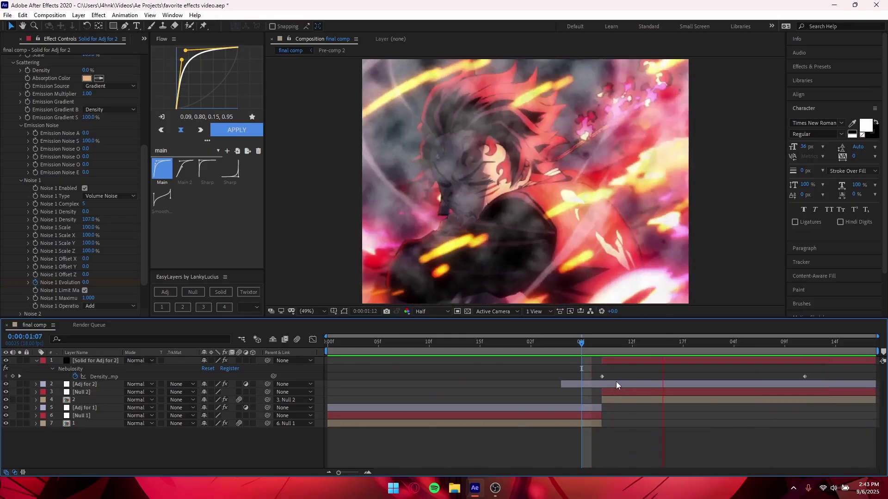
Extend the start of the smoke solid back to 0:00:01:05
left_click(601, 344)
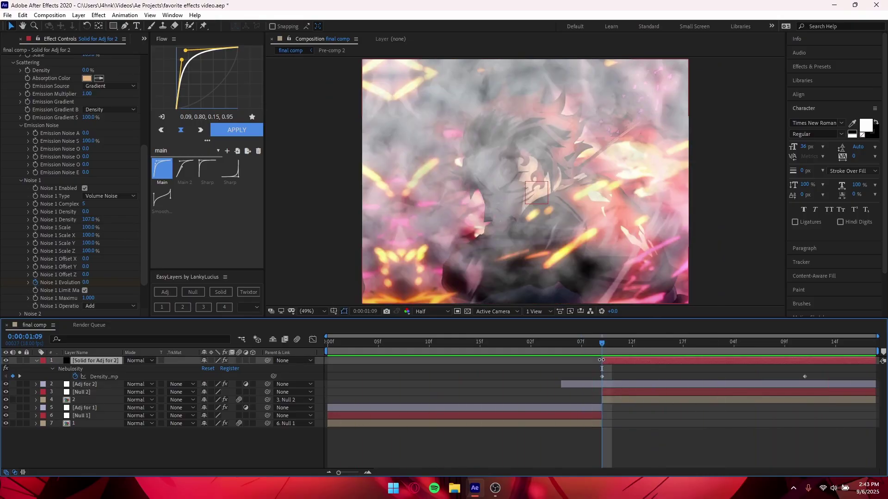
left_click_drag(601, 360, 561, 360)
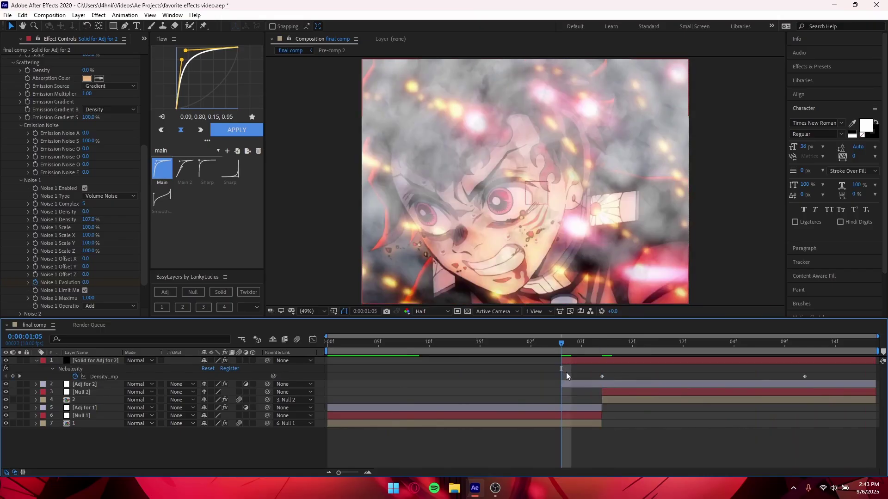
Lower the first point of Nebulosity's Density Feather Ramp to the bottom of its curve at 0:00:01:05 and preview
scroll(53, 179, "up", 6)
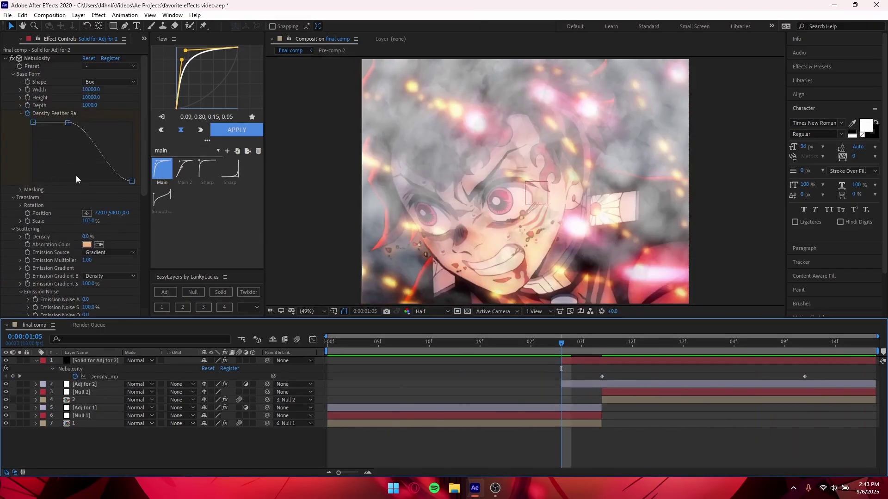
left_click_drag(33, 123, 36, 205)
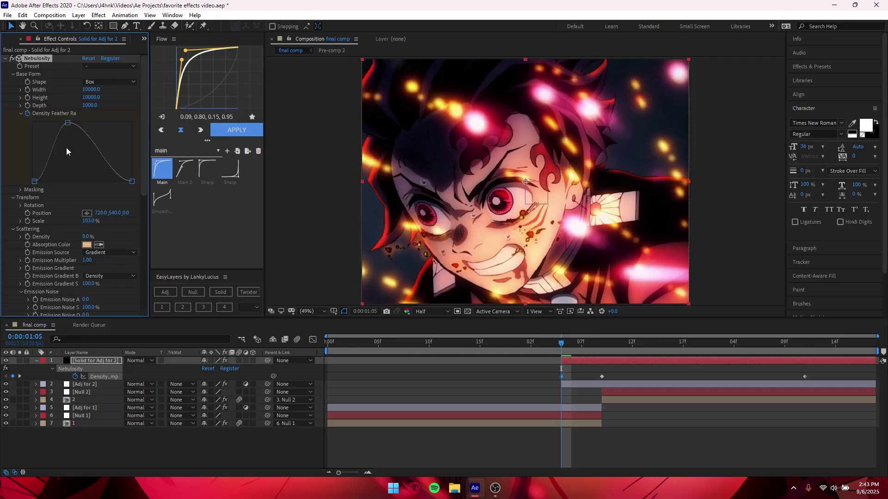
left_click_drag(562, 345, 602, 345)
key("space")
left_click(500, 344)
left_click(495, 368)
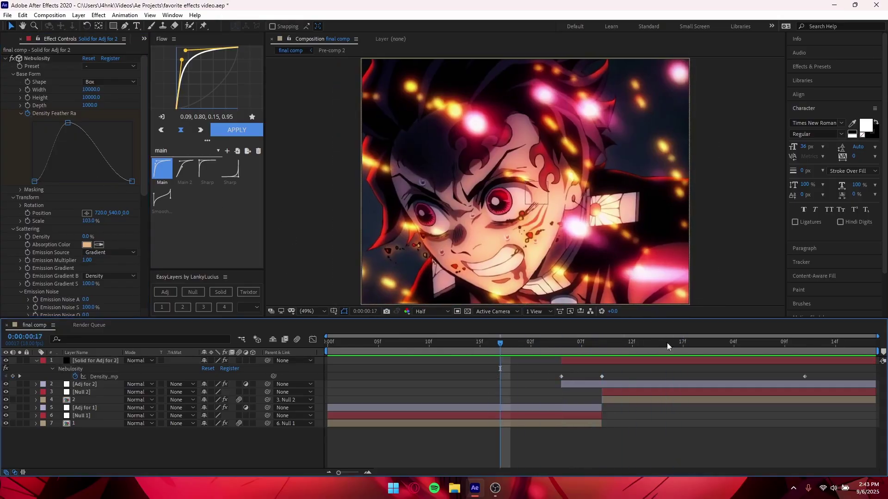
Apply Easy Ease to all three Density Feather Ramp keyframes and check their speed graph
left_click_drag(844, 376, 594, 380)
left_click_drag(836, 370, 530, 406)
key("F9")
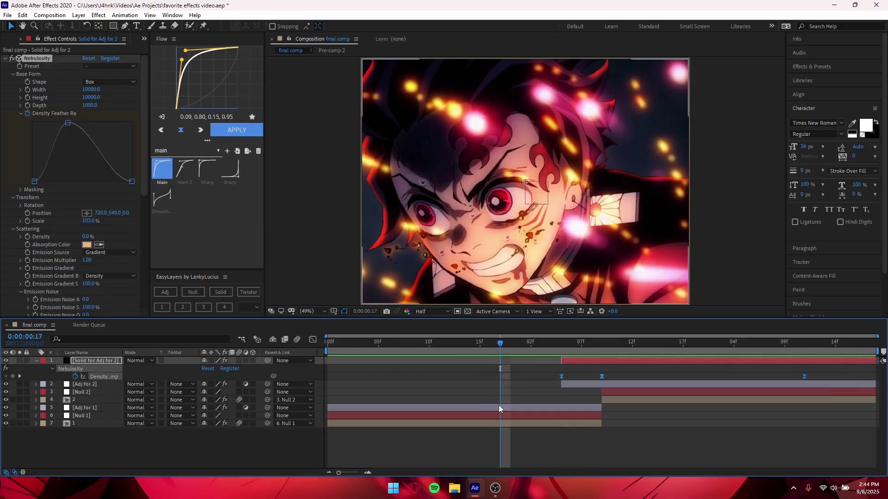
left_click(313, 340)
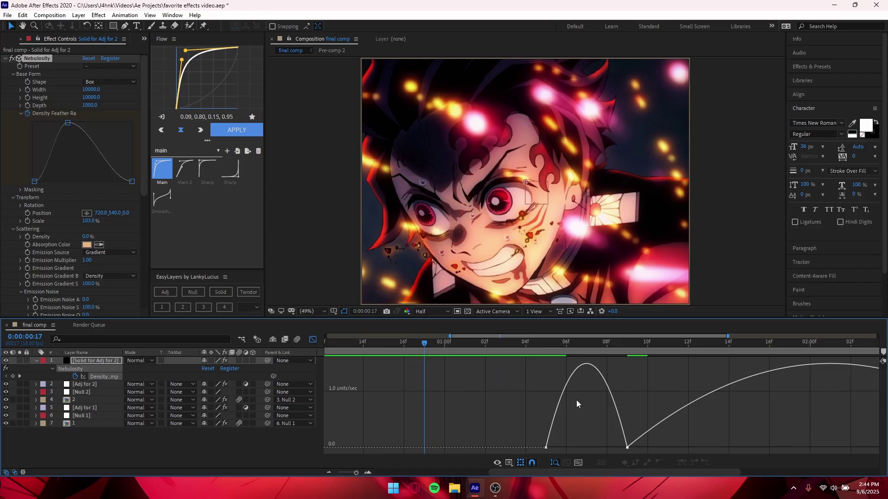
left_click(587, 365)
left_click(632, 376)
left_click(313, 340)
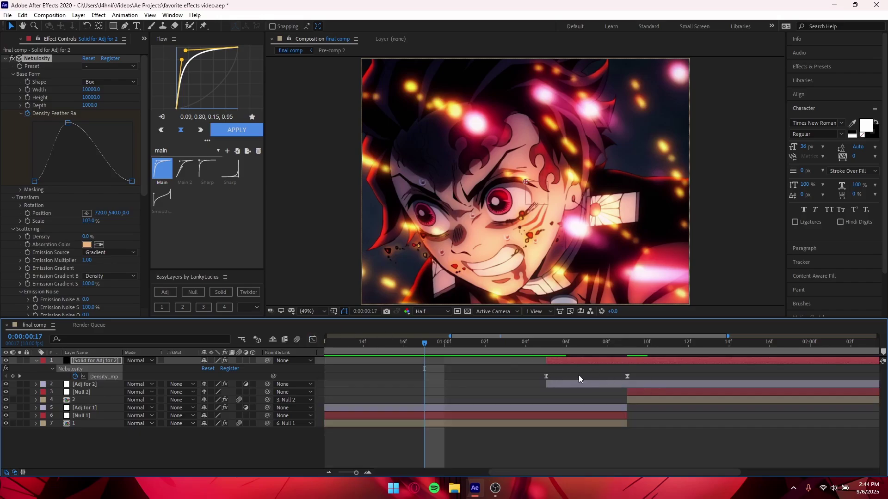
Replace the Density Feather Ramp keyframe at 0:00:01:05 with a copy of the last keyframe
key("minus")
left_click_drag(547, 372, 561, 361)
left_click(561, 377)
key("Delete")
left_click(561, 344)
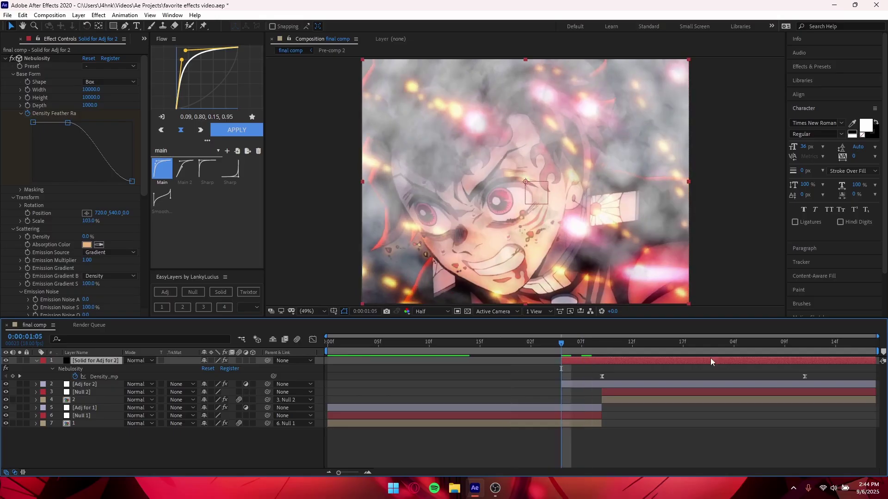
left_click(805, 376)
key("ctrl+c")
key("ctrl+v")
key("k")
left_click(537, 380)
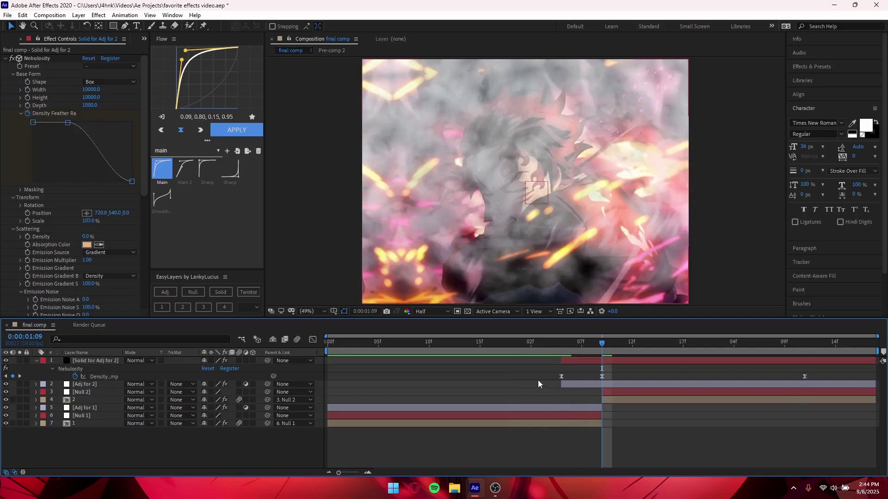
Apply the Main Flow preset to the last two Density Feather Ramp keyframes and preview the smoke
left_click_drag(821, 373, 598, 398)
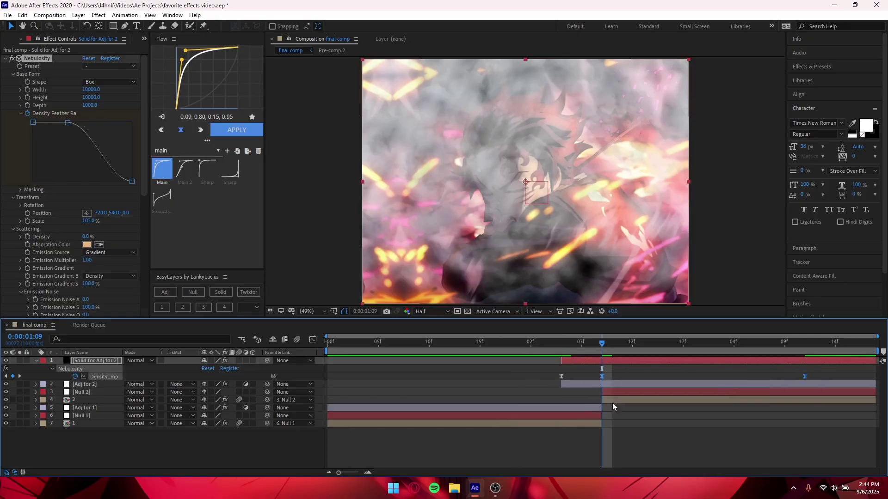
left_click(165, 170)
left_click(250, 127)
left_click(569, 345)
left_click(537, 382)
left_click_drag(578, 345, 643, 347)
key("space")
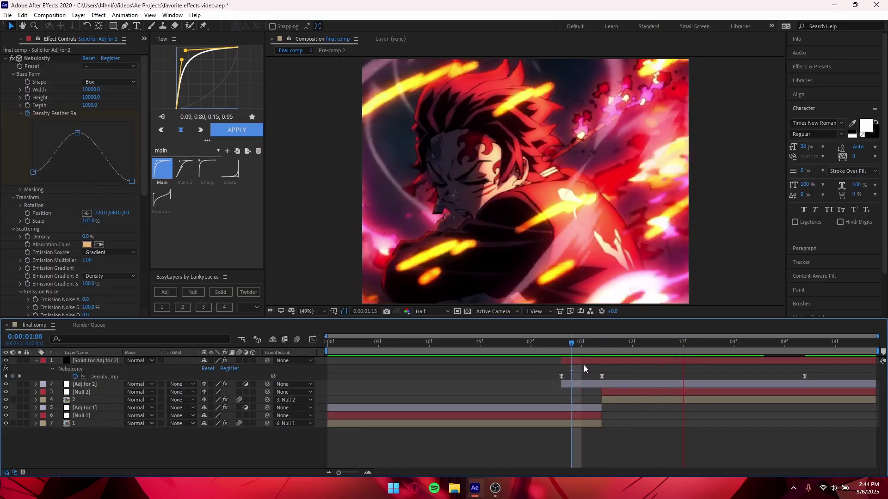
Apply a Flow curve of 0.00, 0.15, 0.15, 0.95 to the last two Density Feather Ramp keyframes
left_click(602, 343)
left_click_drag(601, 343, 634, 347)
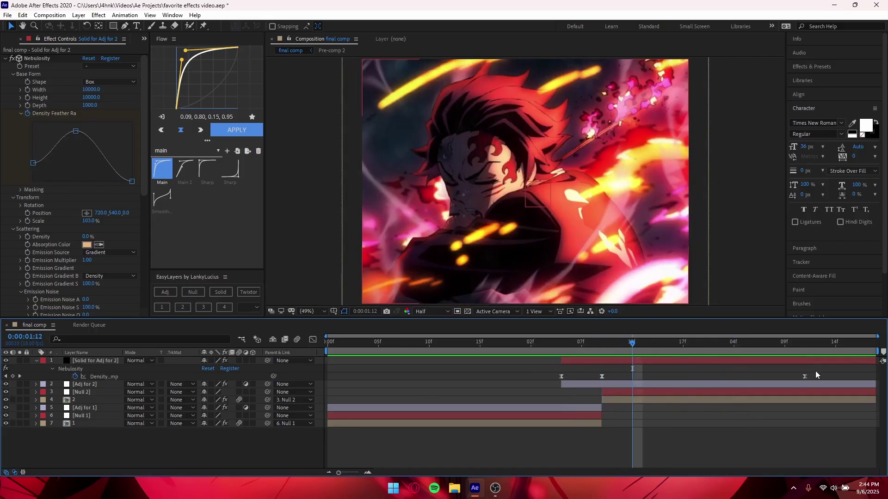
left_click(594, 361)
left_click_drag(184, 64, 174, 103)
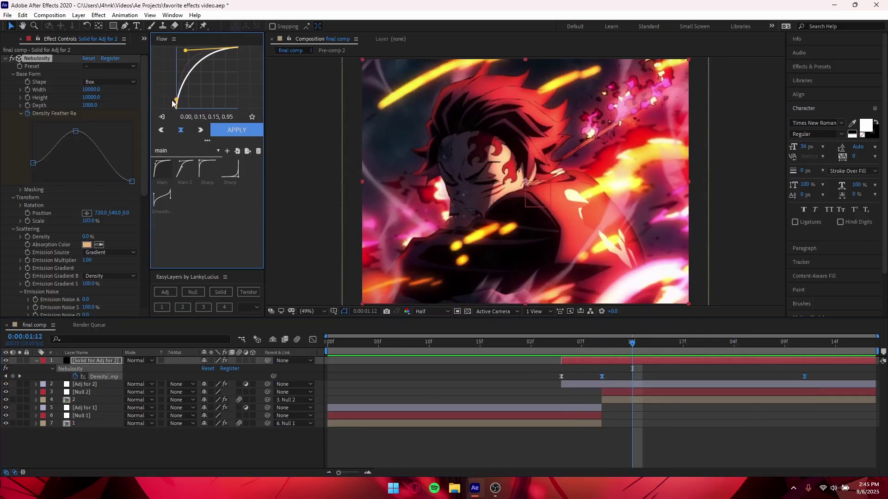
left_click(230, 135)
left_click(659, 349)
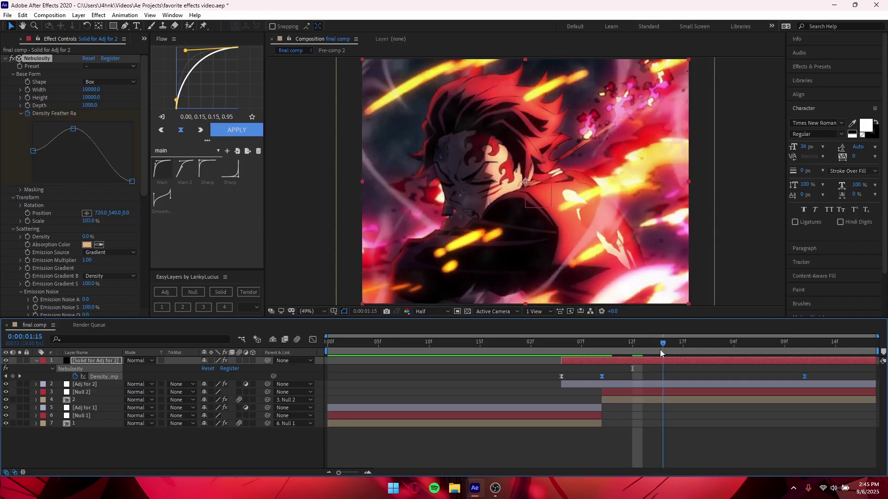
Change the Flow curve on the last two keyframes to 0.00, 0.02, 0.64, 0.99 and preview from 0:00:01:03
left_click_drag(190, 50, 219, 51)
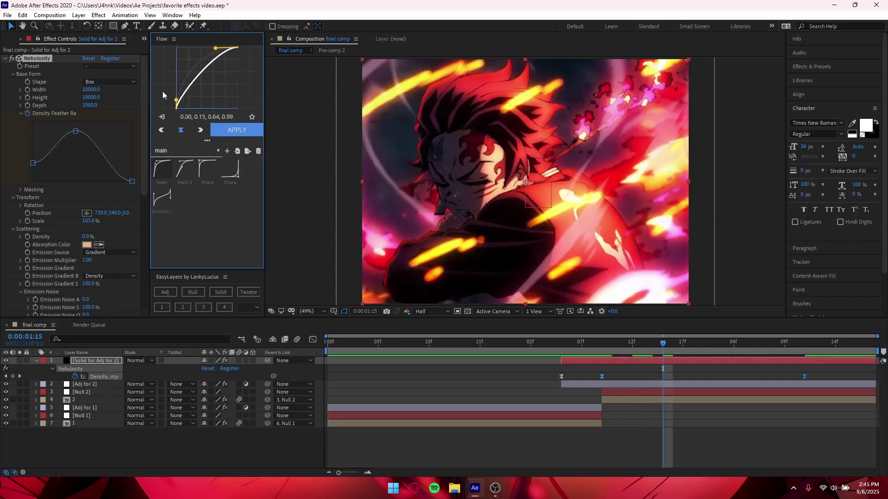
left_click_drag(177, 104, 178, 105)
left_click(233, 130)
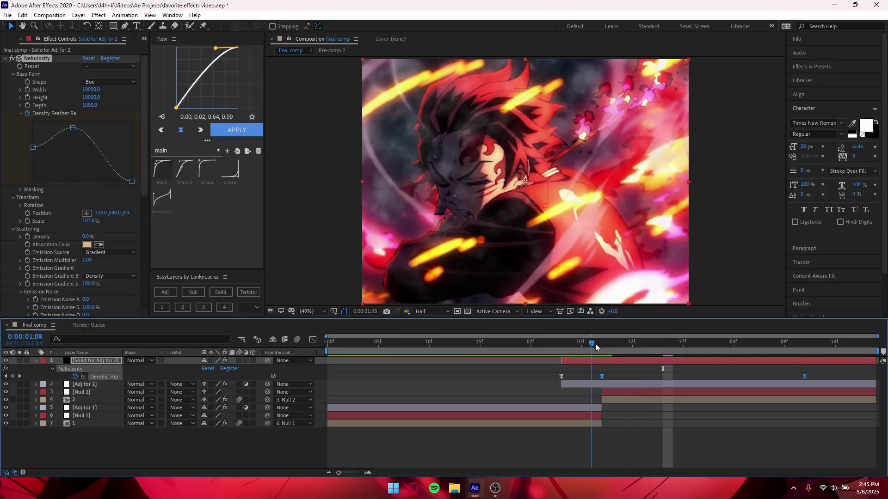
left_click(656, 350)
left_click_drag(657, 350, 537, 371)
key("space")
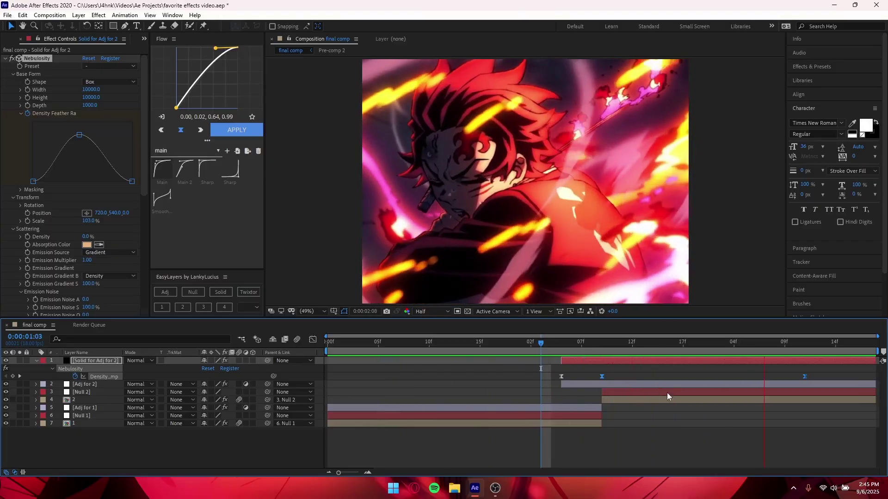
key("space")
left_click(701, 439)
Ease the first two Density Feather Ramp keyframes with the rising Sharp preset, adjusted to 0.71, 0.01, 1.00, 0.34
left_click_drag(561, 342, 581, 342)
left_click_drag(538, 373, 608, 387)
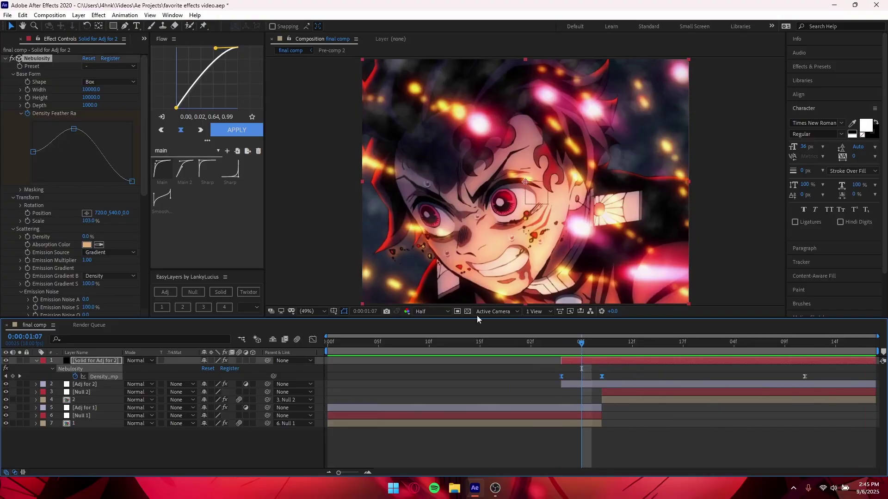
left_click(230, 170)
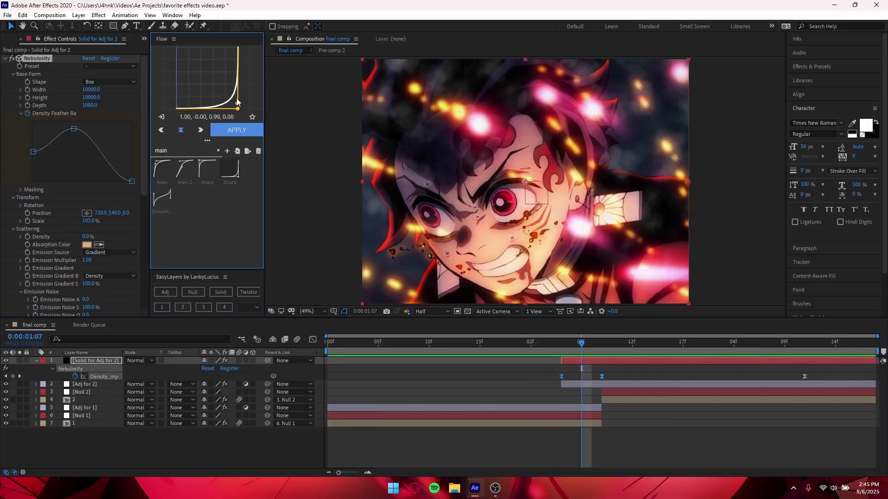
left_click_drag(237, 106, 235, 110)
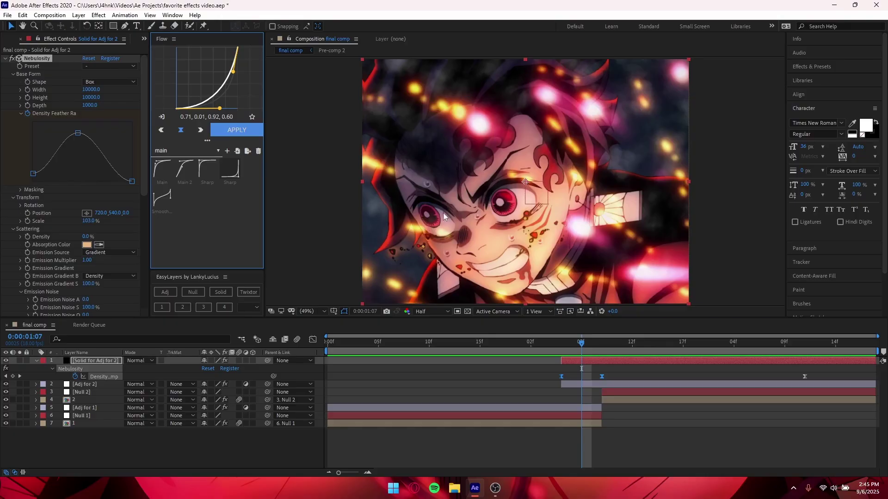
left_click(589, 348)
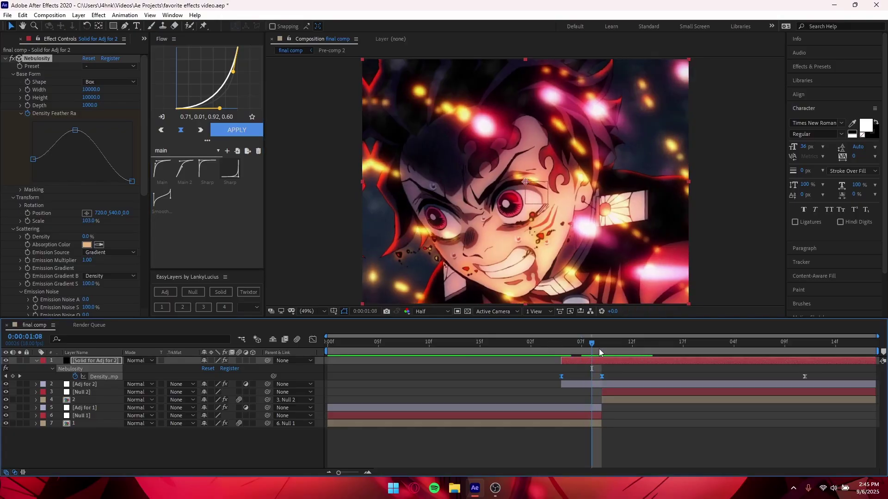
left_click_drag(240, 76, 242, 78)
left_click(246, 132)
Examine the speed graph of the Density Feather Ramp keyframes
left_click_drag(819, 374, 460, 395)
left_click(312, 340)
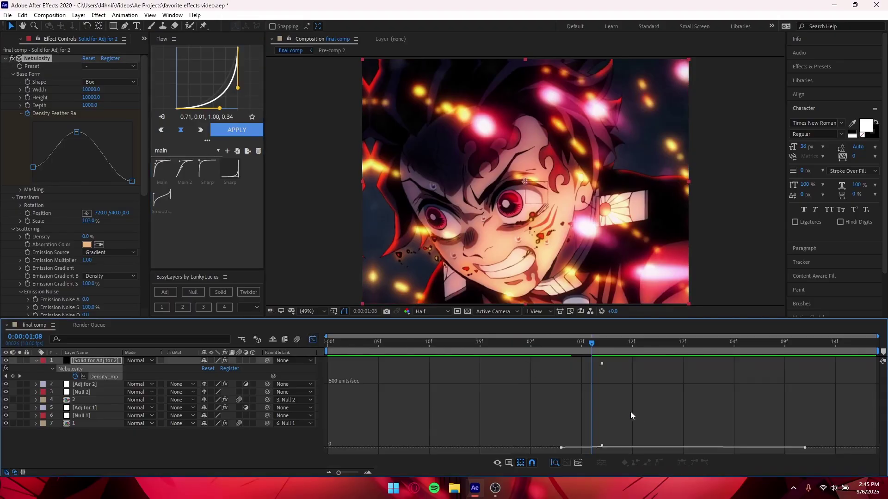
left_click_drag(488, 350, 473, 370)
scroll(534, 392, "down", 4)
left_click_drag(847, 452, 753, 370)
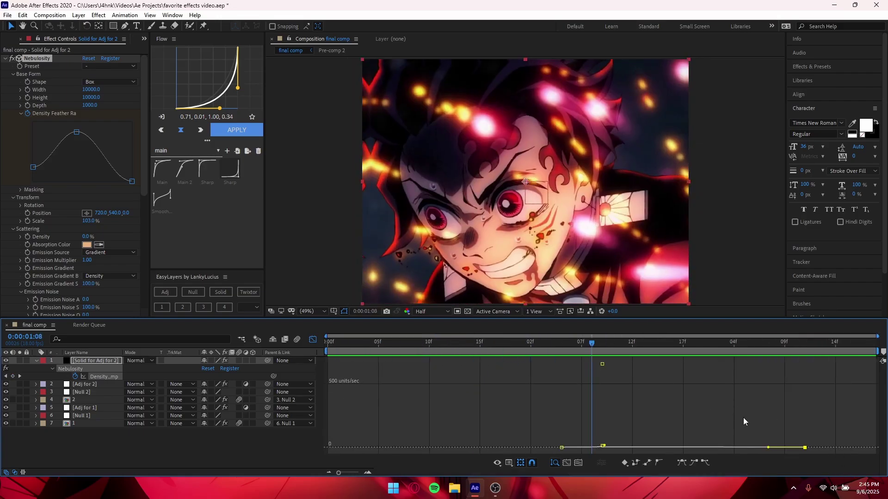
left_click(312, 341)
left_click(619, 423)
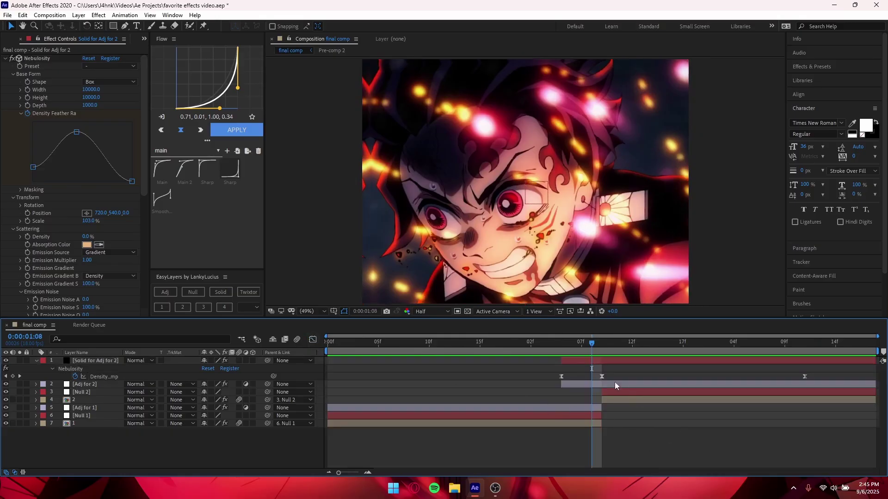
Collapse the smoke solid's keyframes, save the project and preview the composition from its start
left_click_drag(591, 348, 221, 390)
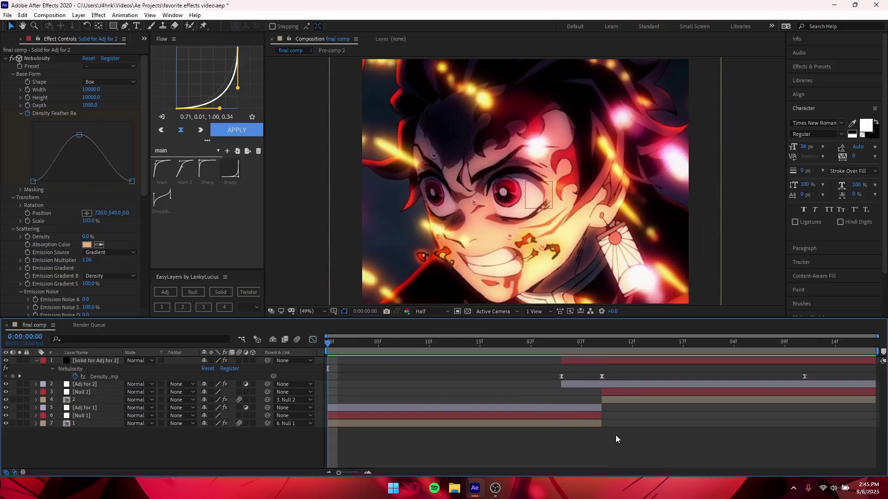
key("u")
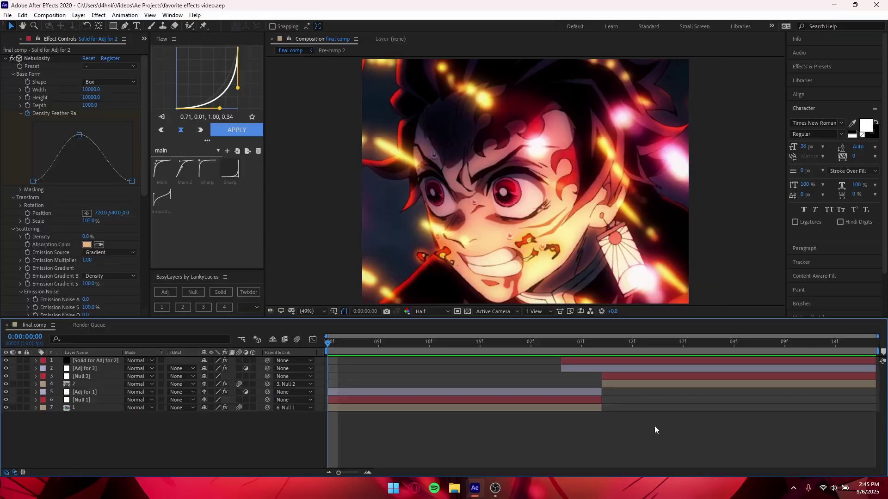
key("space")
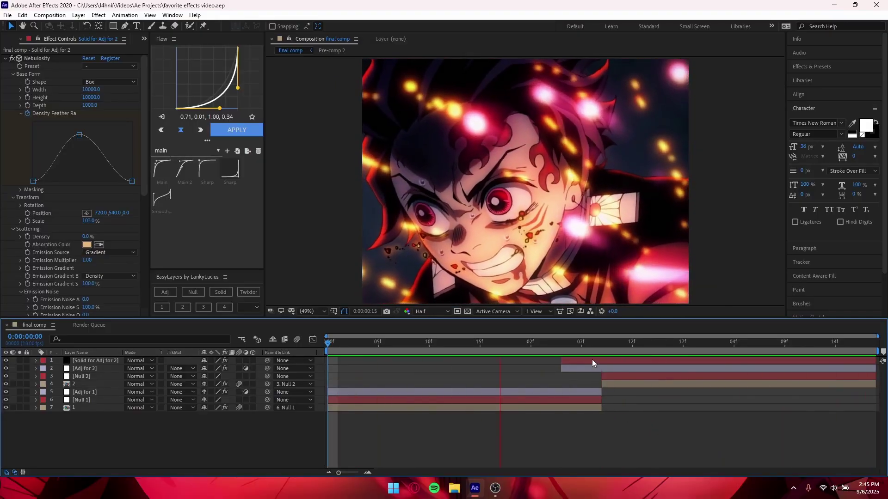
key("space")
Create an adjustment layer over the smoke solid and apply the S_Hotspots effect to it
left_click_drag(613, 344, 601, 356)
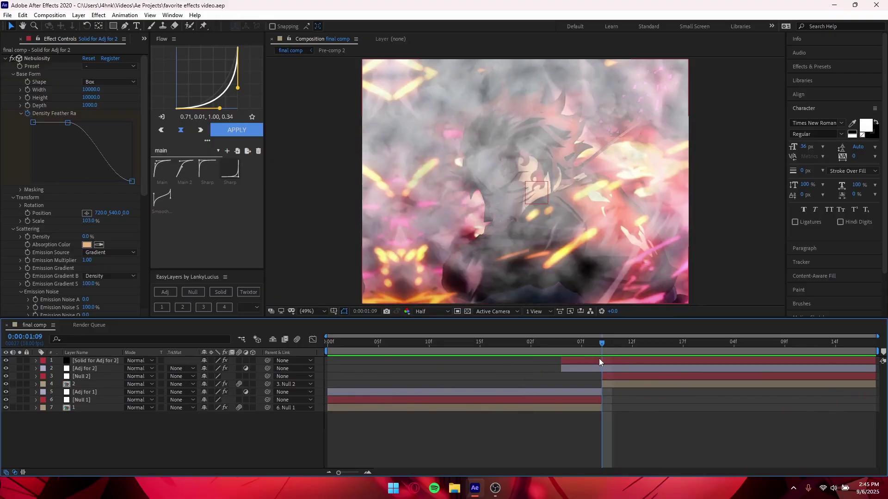
left_click(600, 360)
left_click(165, 293)
key("ctrl+space")
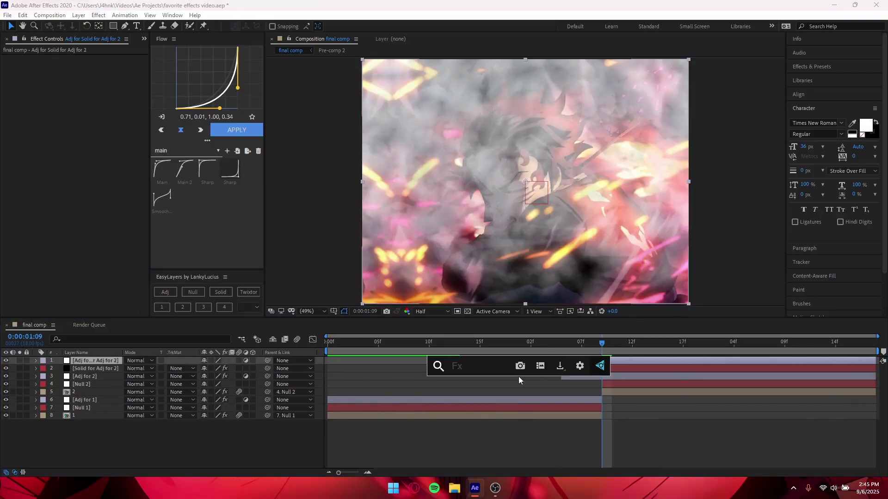
type("s_hot")
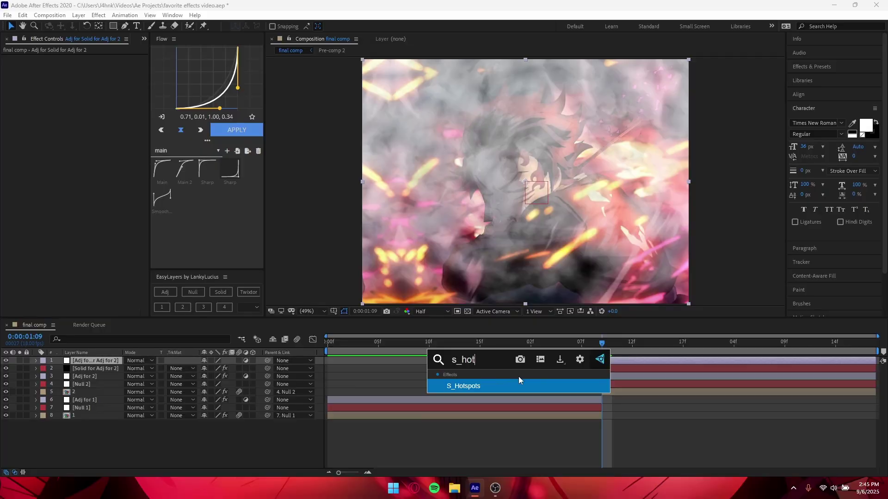
key("Return")
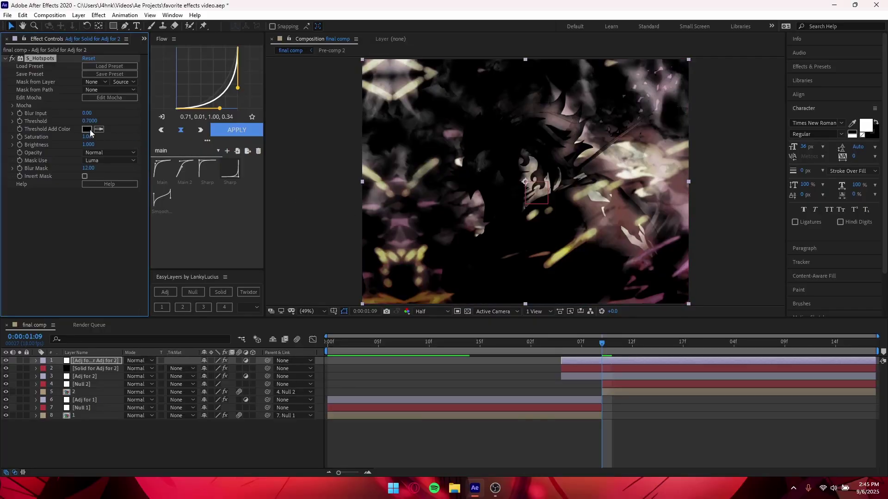
Try an S_Hotspots Threshold of 0.6 on the new adjustment layer
type(".")
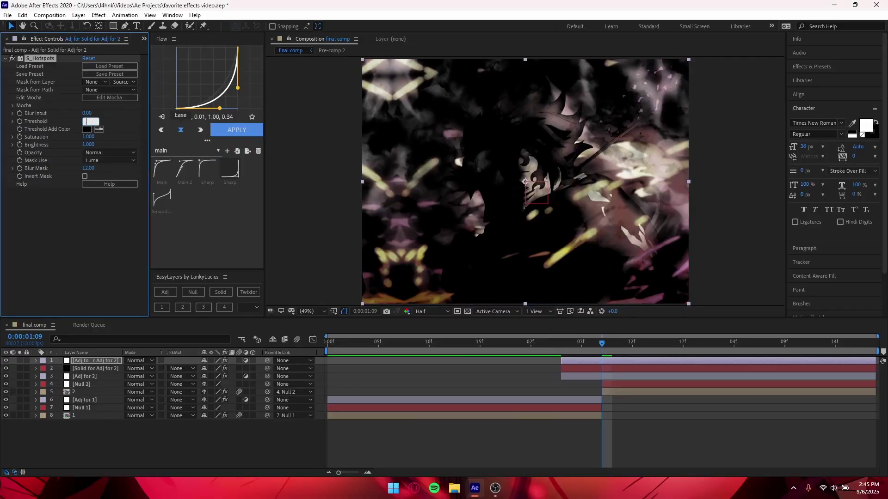
type("6")
key("Return")
left_click(561, 342)
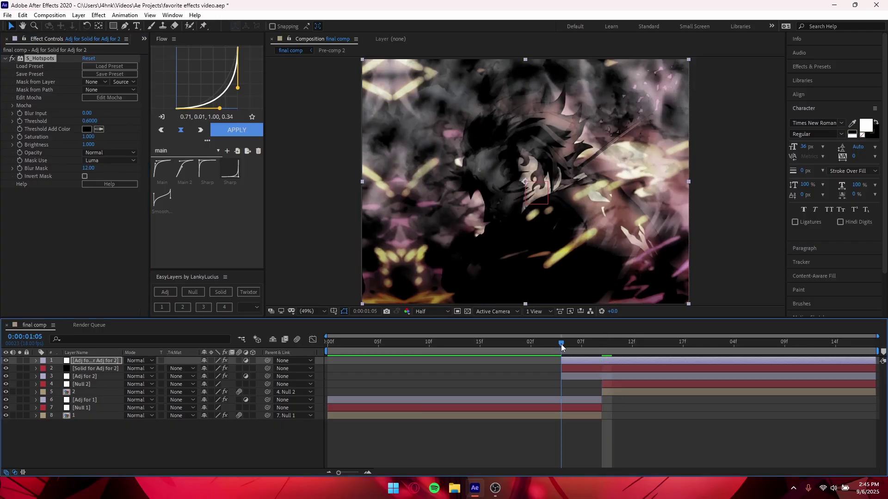
key("ctrl+z")
Set the S_Hotspots Threshold to 0, keyframe it at 0:00:01:05 and go to the cut at 0:00:01:09
left_click(735, 345)
left_click(88, 120)
left_click(562, 343)
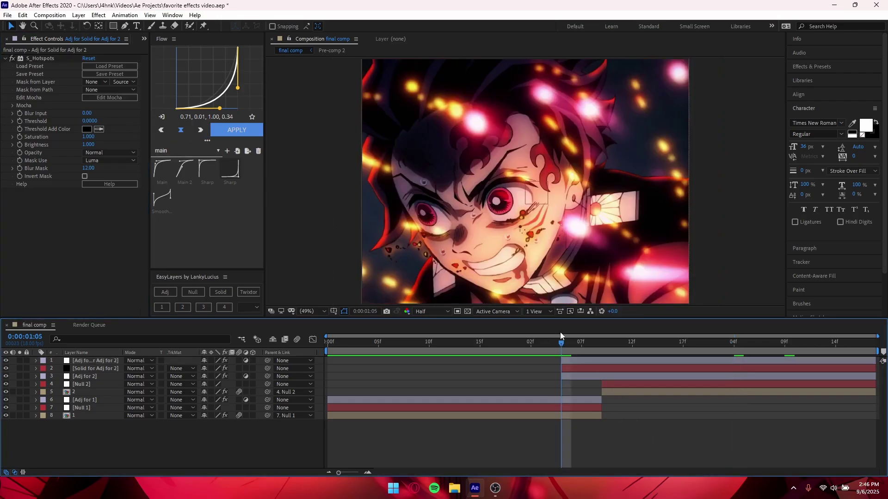
left_click(19, 121)
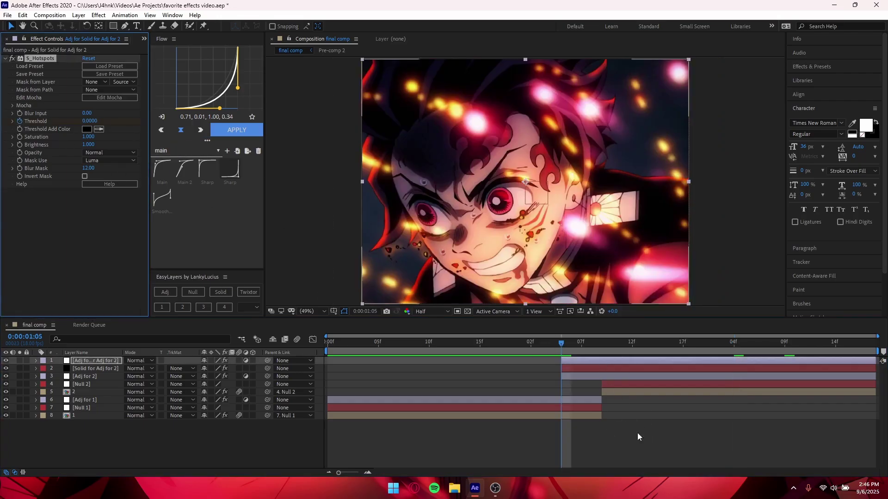
left_click(603, 342)
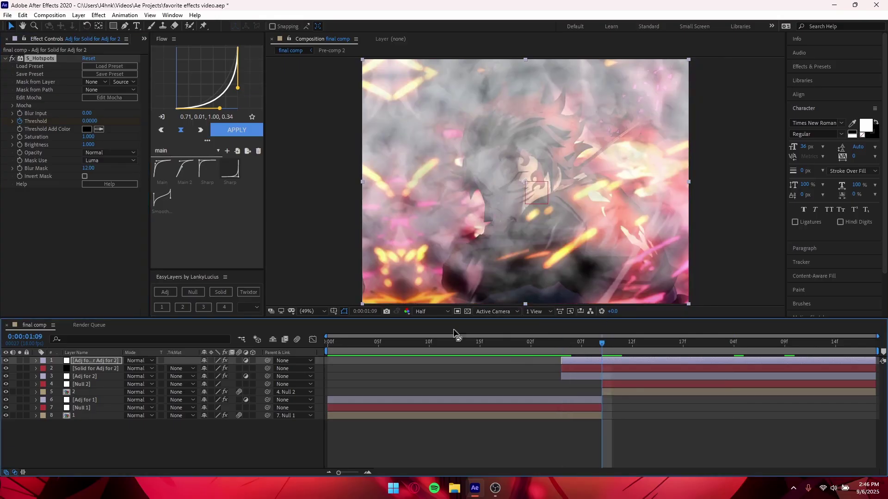
Set the S_Hotspots Threshold to 0.6 on the top adjustment layer at the cut at 0:00:01:09
left_click(91, 122)
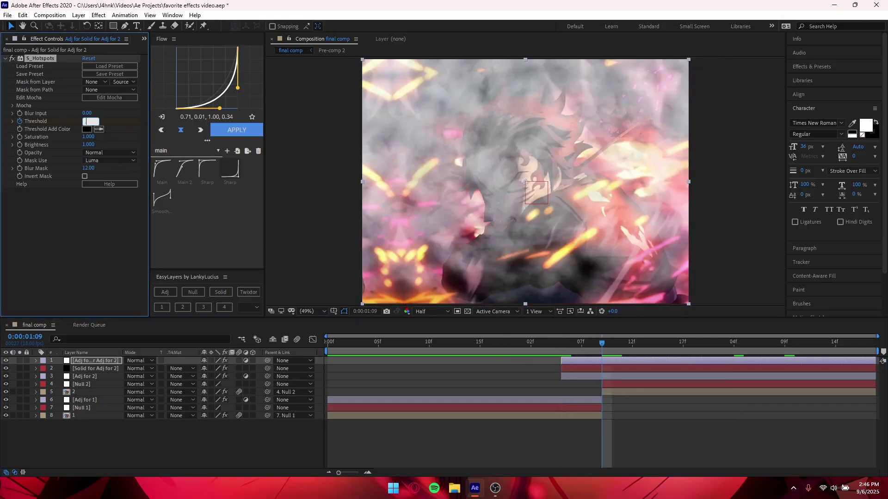
type("0.6")
key("Return")
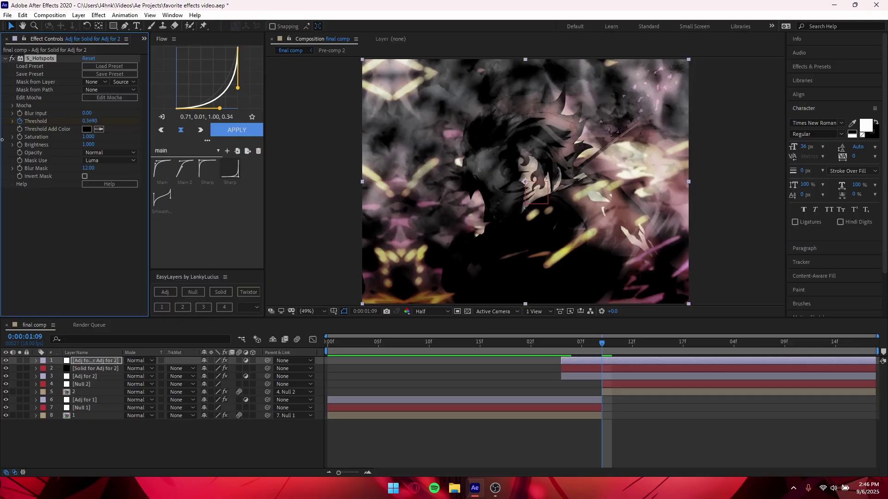
left_click_drag(2, 139, 0, 140)
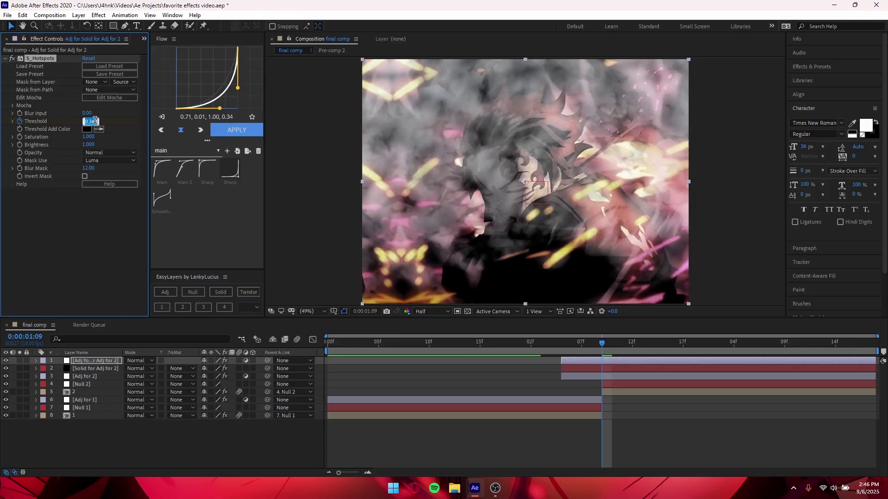
key("Return")
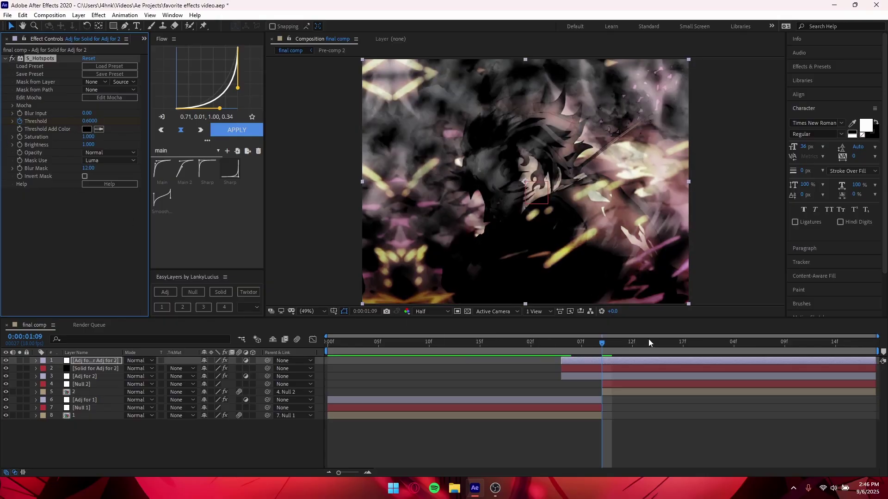
Set the S_Hotspots Threshold to 0 at 0:00:02:08 and reveal the adjustment layer's keyframes
left_click_drag(620, 343, 775, 353)
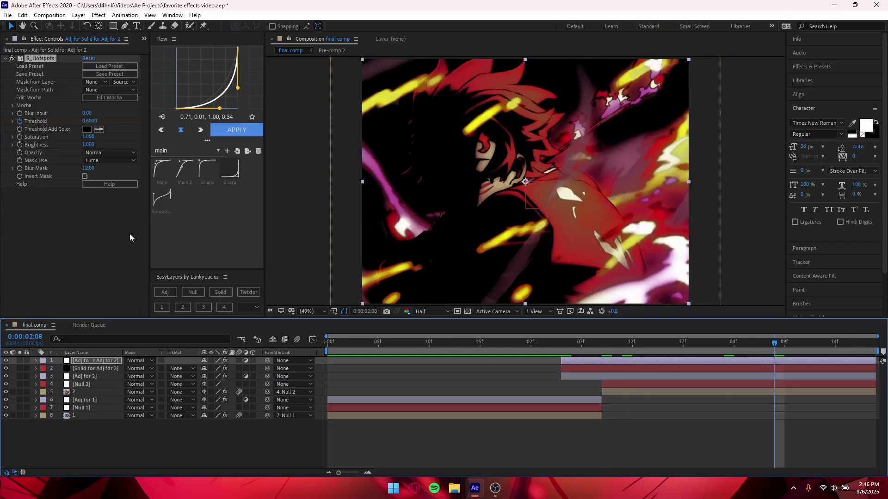
left_click(93, 121)
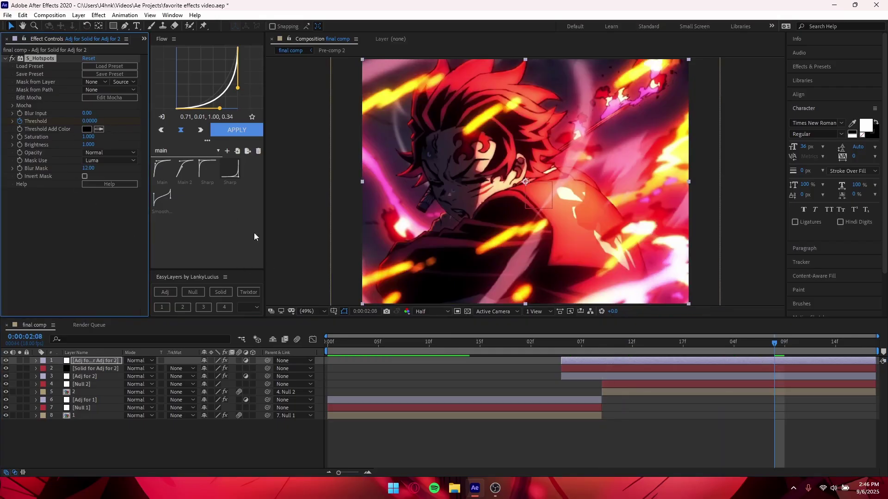
key("u")
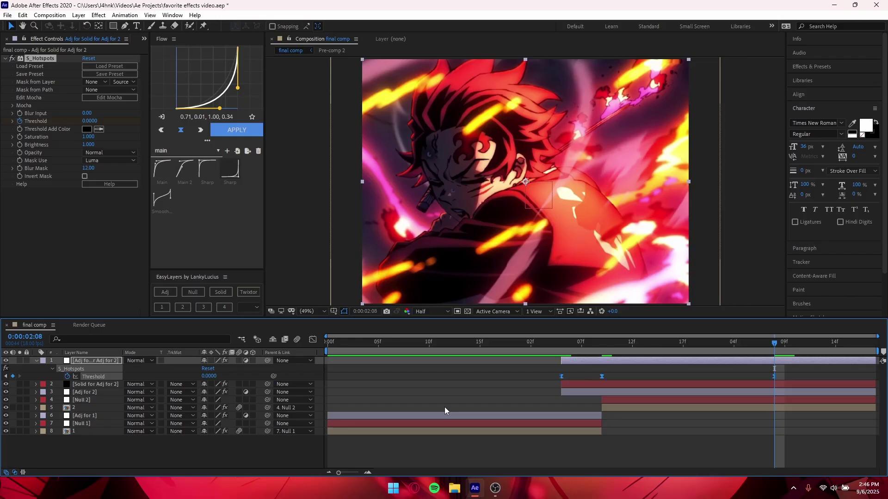
Reshape the Threshold value graph into a steep rise to a sharp peak at the cut, followed by a fast, easing fall
left_click(313, 340)
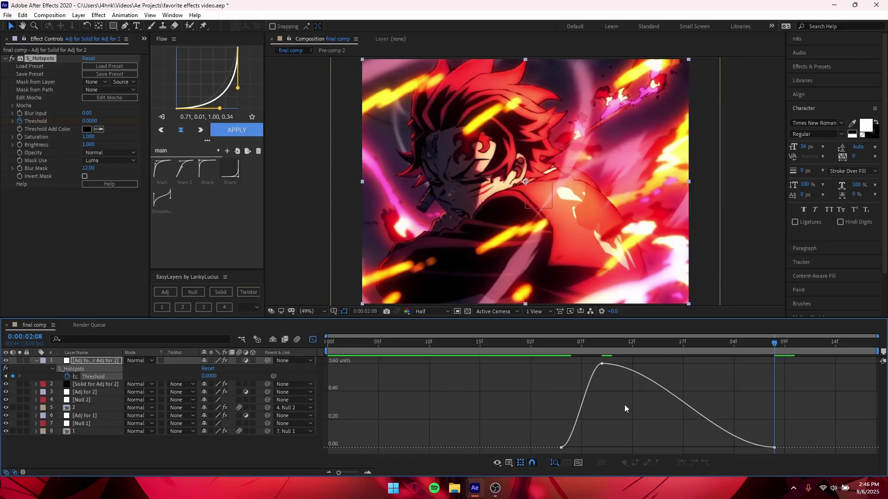
scroll(542, 408, "up", 3)
scroll(506, 403, "down", 3)
left_click_drag(484, 343, 494, 423)
left_click(493, 363)
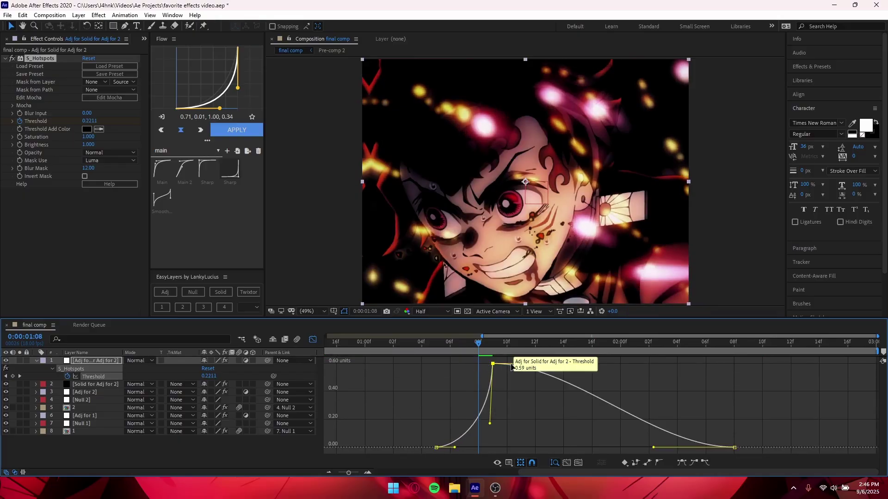
left_click_drag(488, 350, 509, 348)
left_click_drag(574, 364, 518, 448)
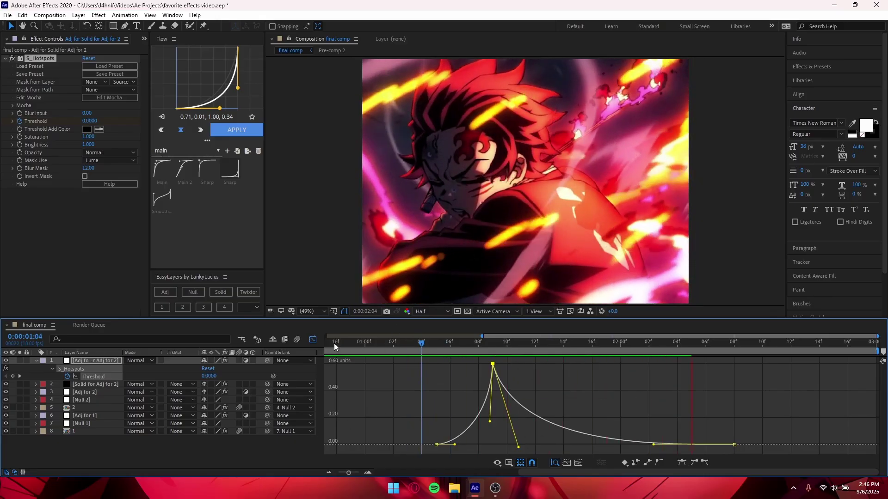
Save the project with the Threshold keyframes collapsed and preview the finished smoke transition
left_click(313, 339)
left_click(410, 398)
key("minus")
key("ctrl+s")
key("u")
key("u")
left_click_drag(709, 344, 140, 428)
key("space")
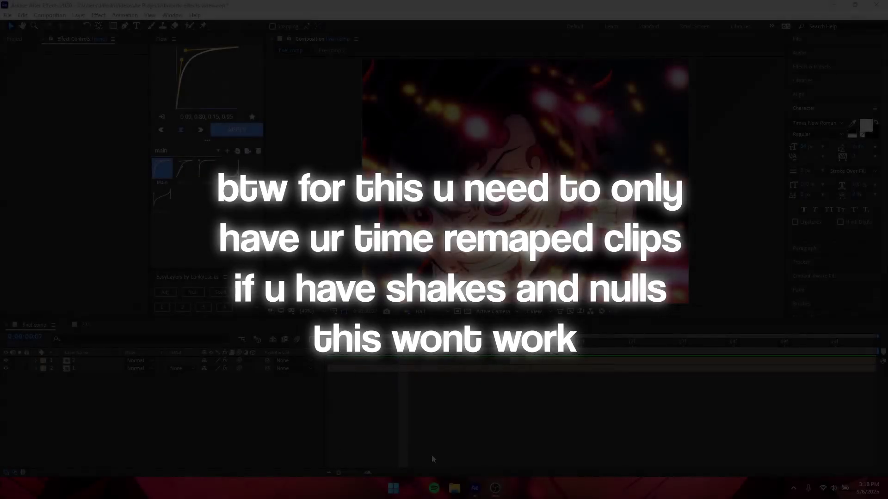
Preview the composition with the two overlapping time-remapped clips from its start
left_click_drag(322, 356, 292, 366)
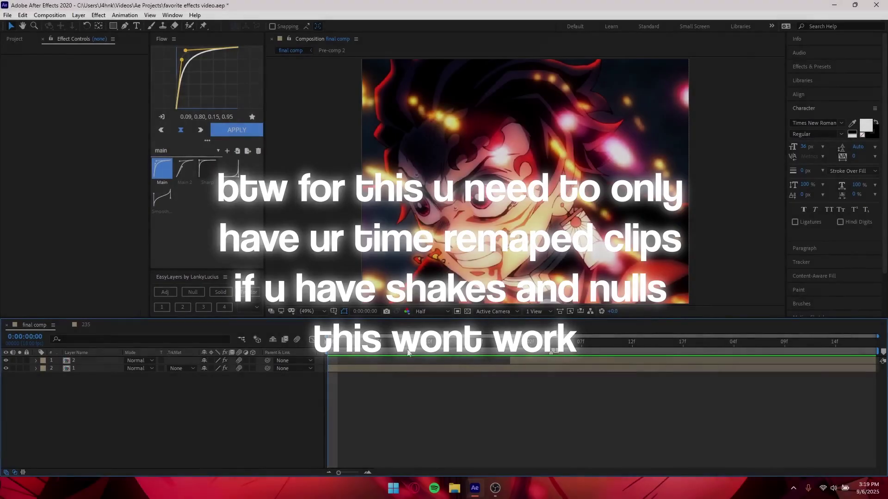
key("space")
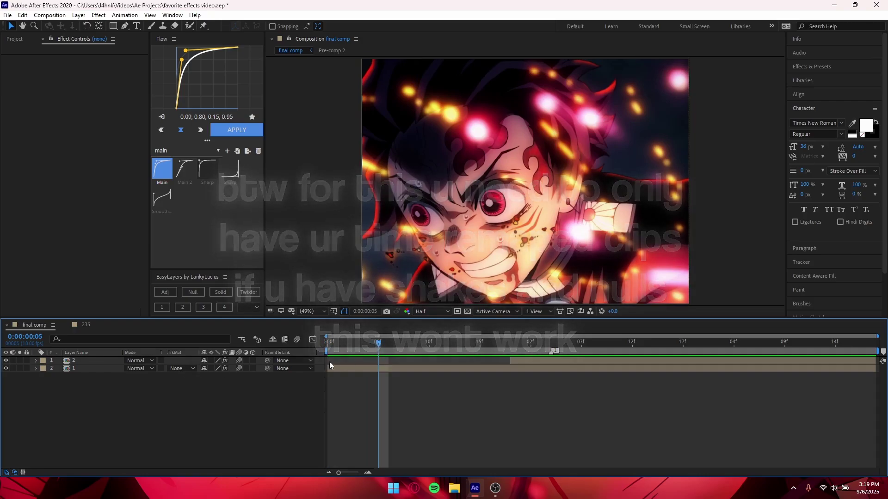
left_click_drag(329, 346, 320, 348)
left_click_drag(433, 343, 537, 350)
key("space")
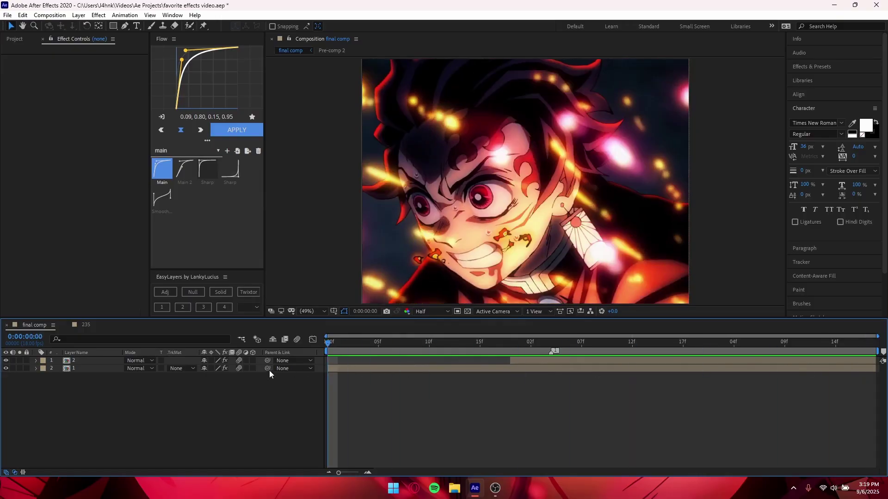
Create a solid above clip 2 at the 0:00:01:04 marker to serve as the clip's inverted luma matte
key("alt+bracketleft")
left_click_drag(506, 372, 549, 360)
left_click(549, 364)
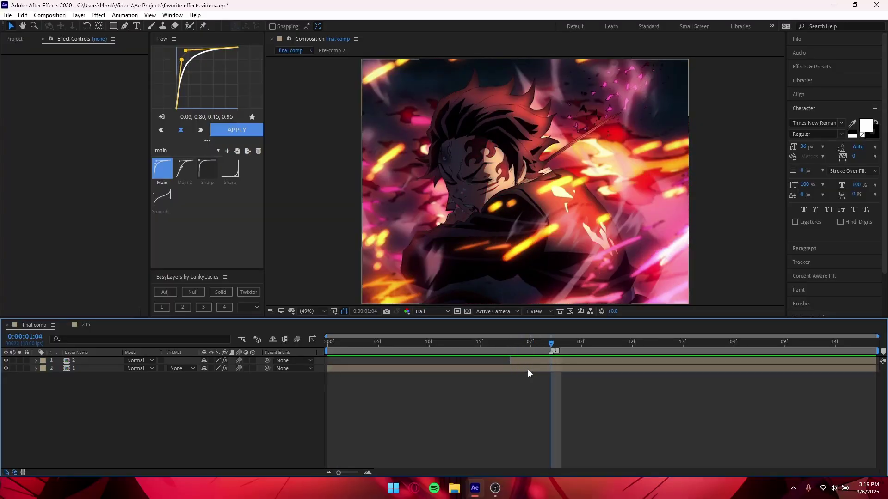
left_click(214, 291)
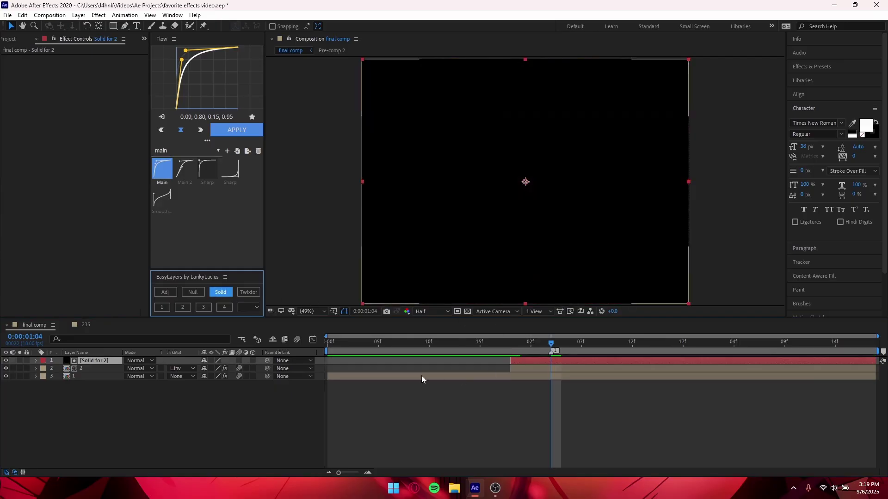
Pre-compose the matte solid and open its precomp at 0:00:01:04
left_click(515, 344)
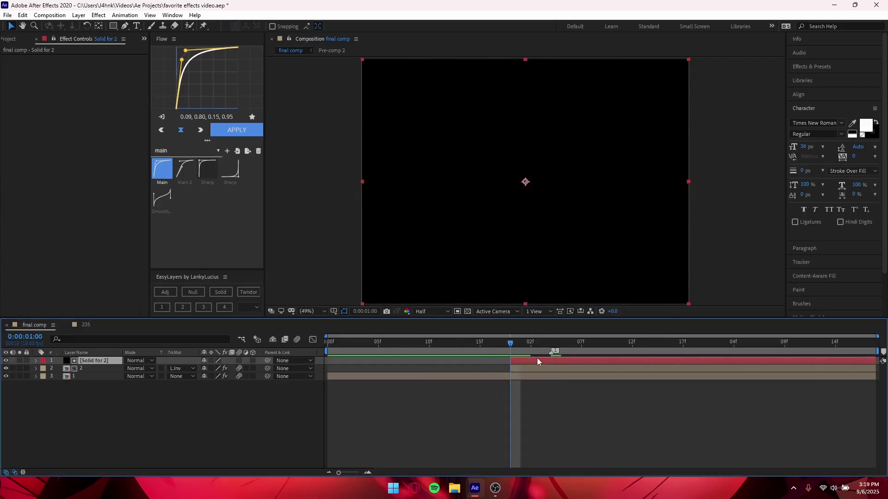
key("ctrl+shift+c")
left_click(468, 304)
left_click(551, 343)
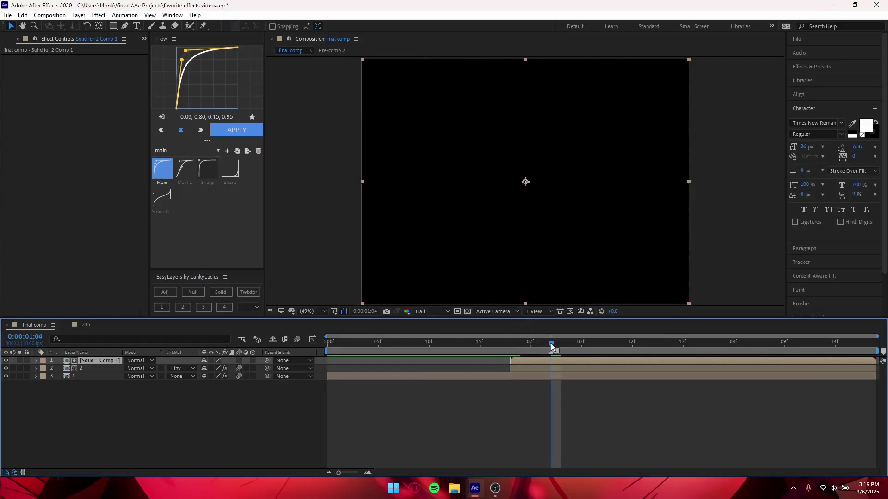
double_click(554, 360)
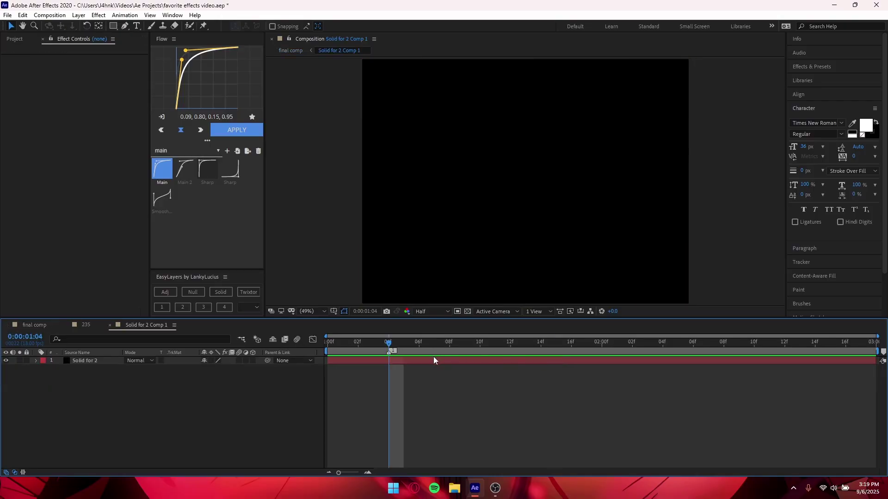
Apply Fractal Noise to the solid and set its Transform Scale to 860
key("ctrl+space")
type("frac")
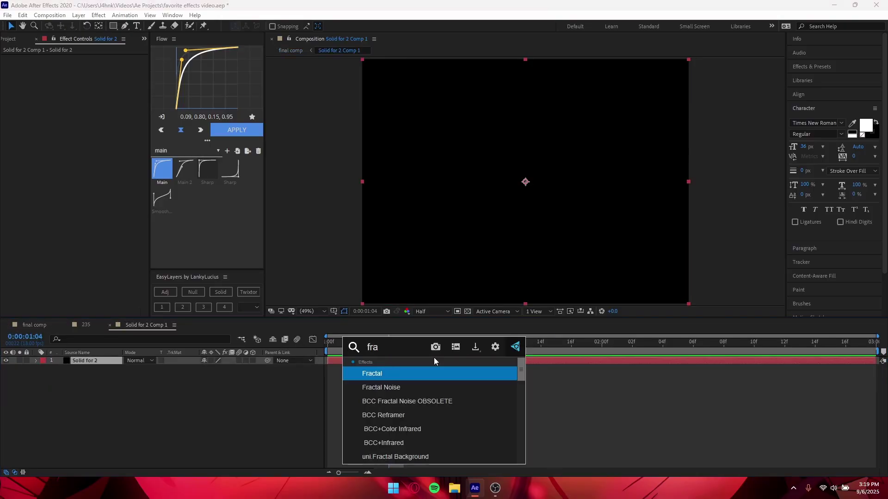
key("Return")
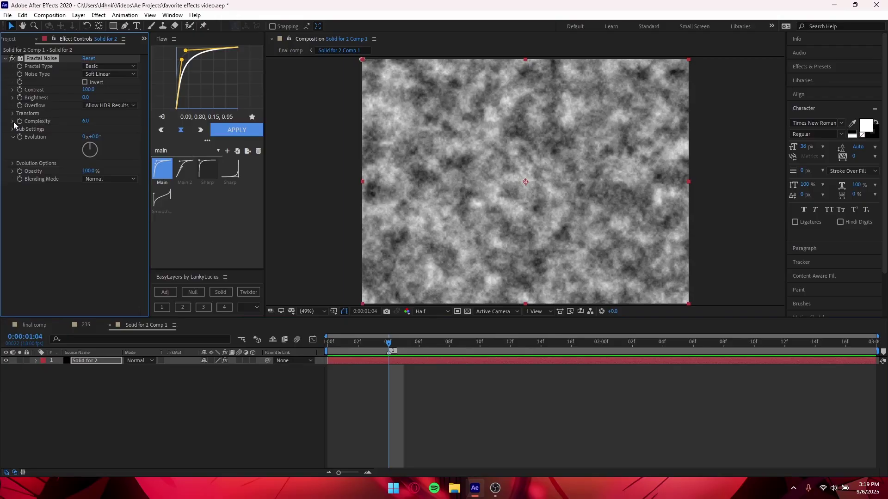
left_click(13, 113)
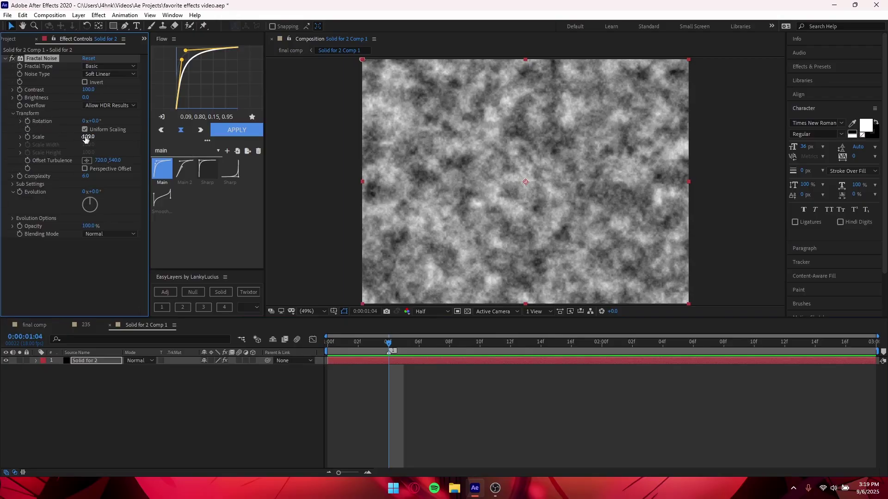
left_click_drag(88, 137, 440, 139)
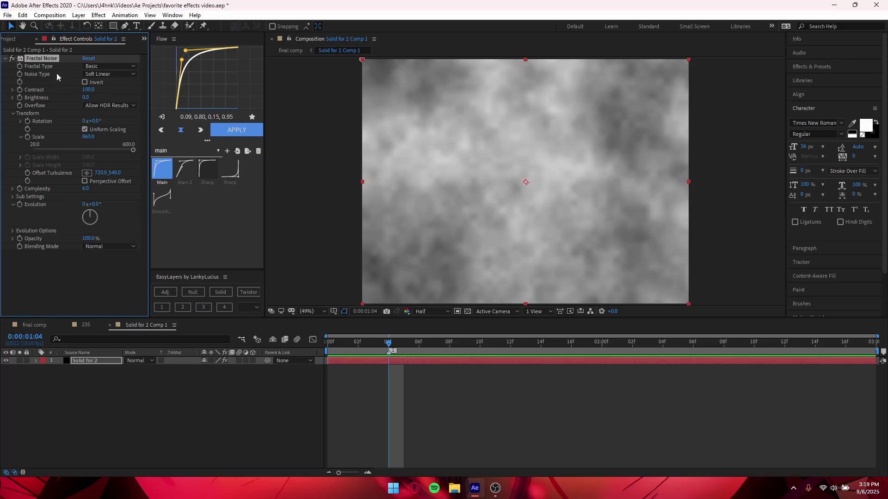
Set the Fractal Noise fractal type to Dynamic and the noise type to Spline
left_click(100, 69)
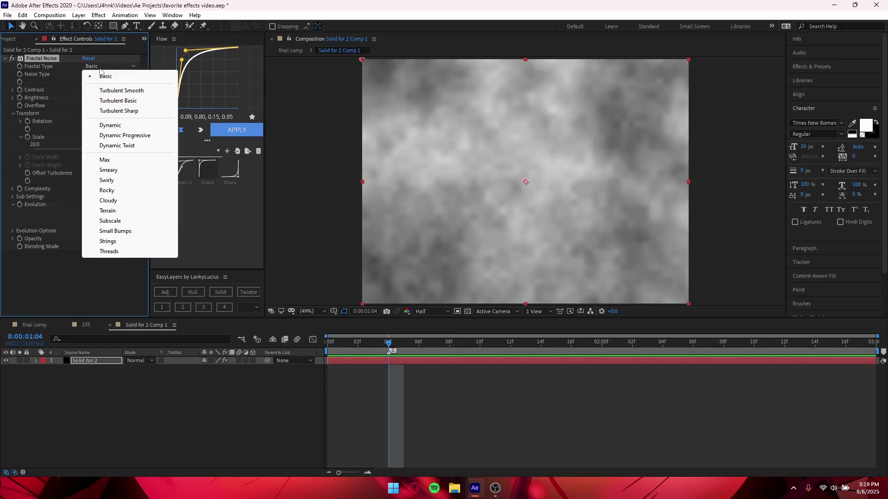
left_click(124, 126)
left_click(110, 74)
left_click(122, 117)
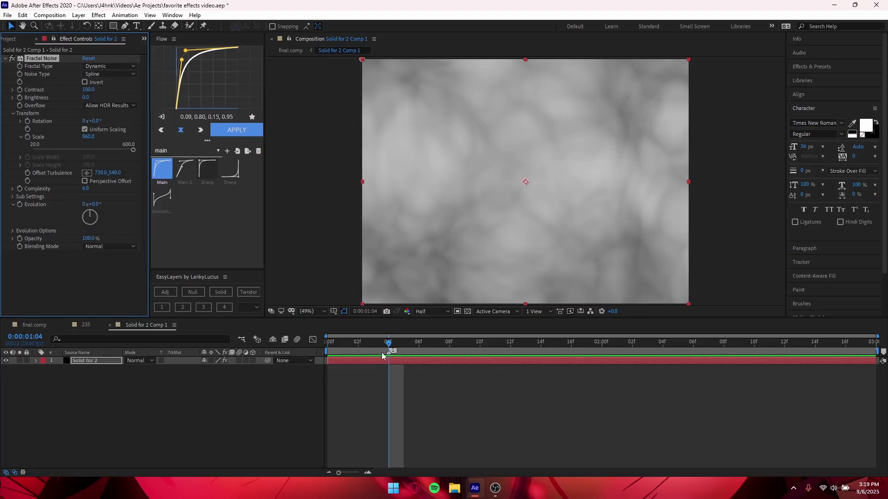
left_click(529, 411)
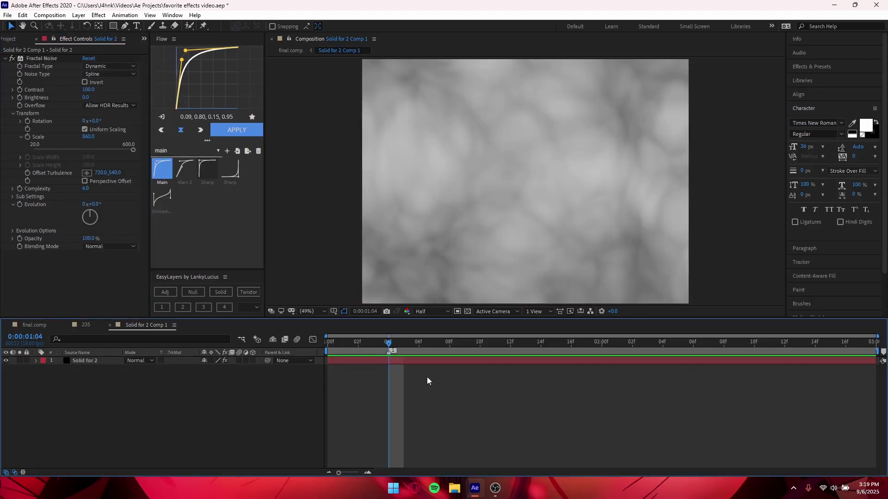
Keyframe the Fractal Noise Contrast at 0:00:01:04 and the Brightness at the precomp's start, 0:00:01:00
left_click(20, 94)
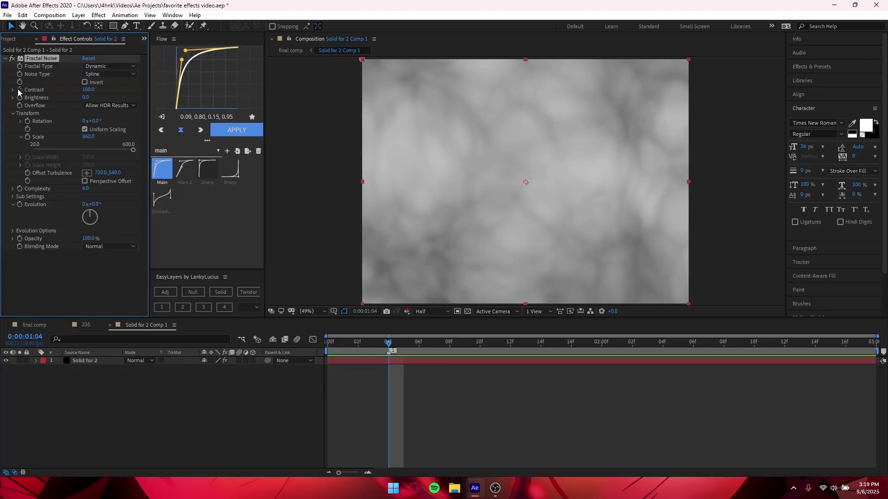
key("Home")
left_click(85, 98)
Close the 235 composition and set the new solid's Fractal Noise Contrast to 1321 at 0:00:01:04
left_click(85, 325)
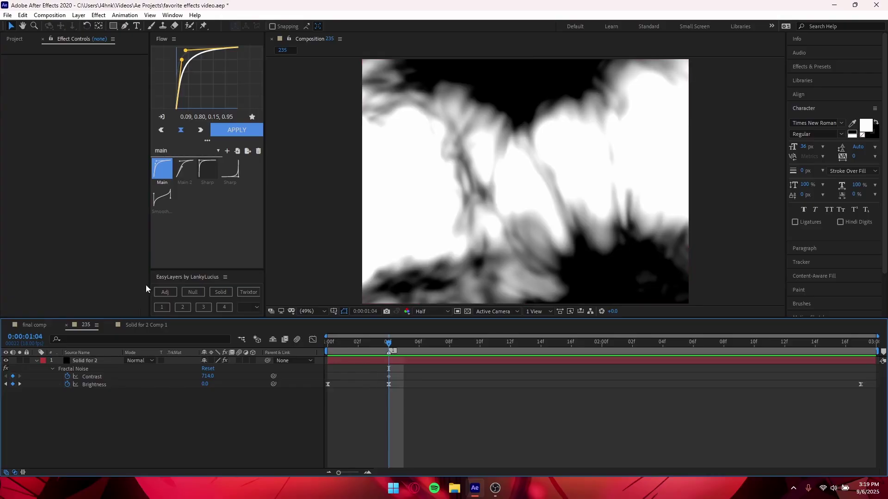
left_click(66, 324)
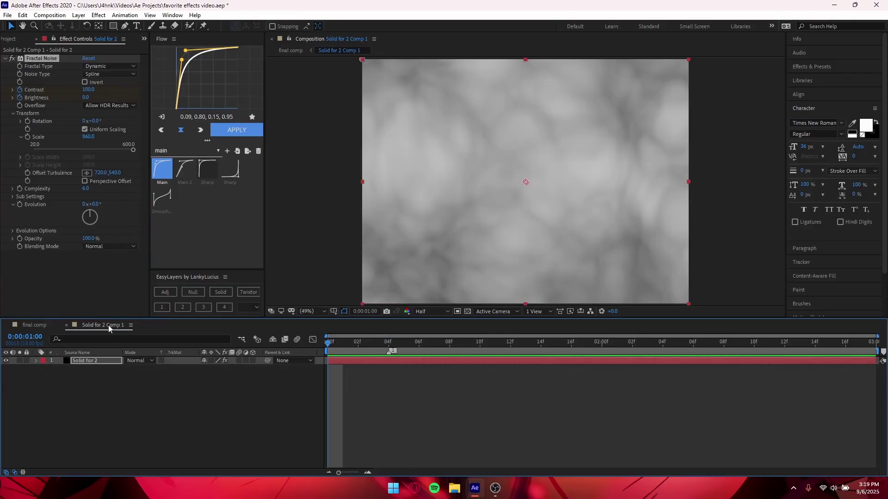
left_click_drag(88, 89, 699, 134)
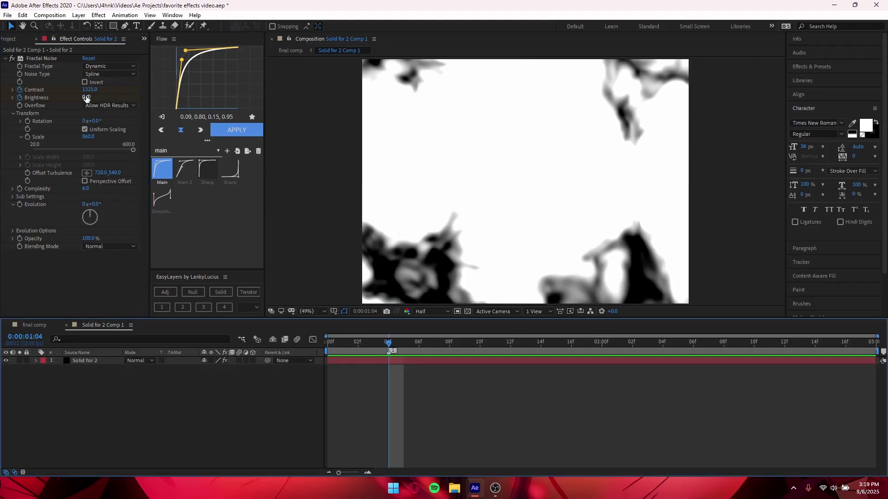
Adjust the noise pattern with an Offset Turbulence of 14568, 95 and a Scale of 887
left_click_drag(114, 174, 150, 194)
left_click_drag(101, 173, 397, 176)
left_click_drag(104, 173, 785, 170)
left_click_drag(103, 173, 773, 172)
left_click_drag(103, 172, 773, 165)
left_click_drag(100, 172, 732, 171)
left_click_drag(103, 173, 460, 166)
left_click_drag(104, 172, 352, 169)
left_click_drag(106, 174, 540, 172)
left_click_drag(115, 175, 2, 165)
left_click_drag(123, 172, 62, 179)
left_click_drag(116, 173, 878, 173)
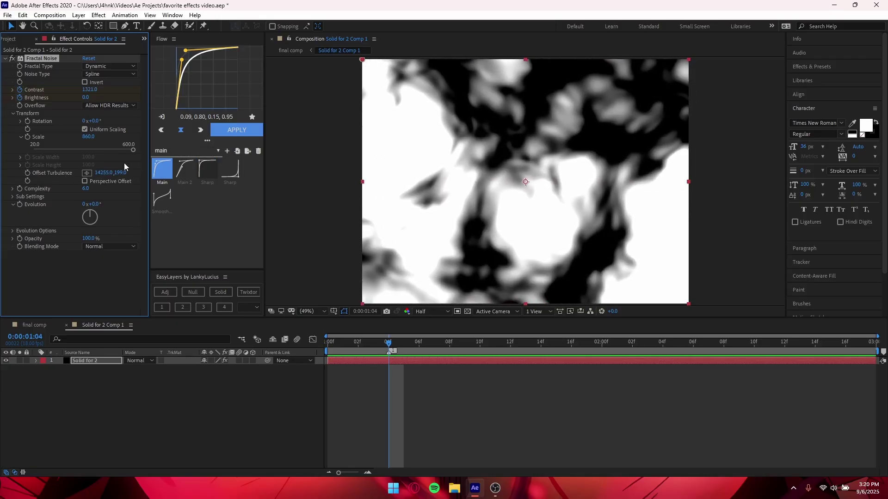
left_click_drag(106, 172, 132, 172)
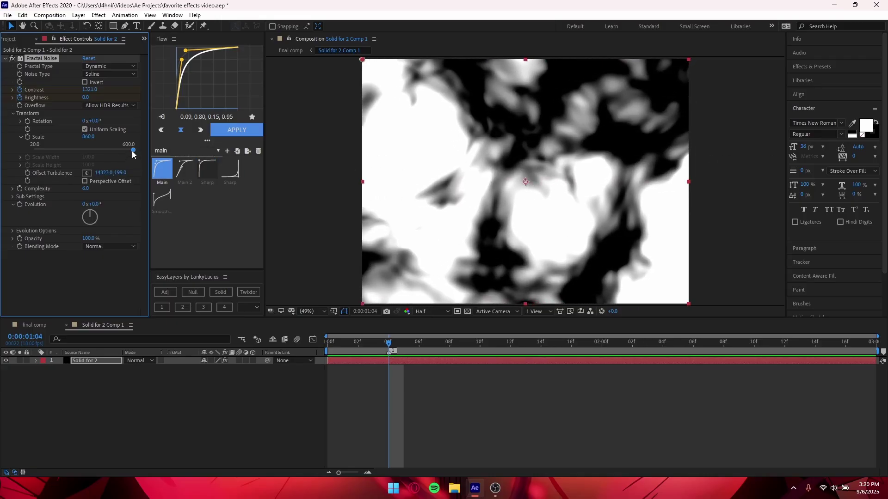
left_click_drag(89, 137, 103, 139)
left_click_drag(120, 172, 217, 174)
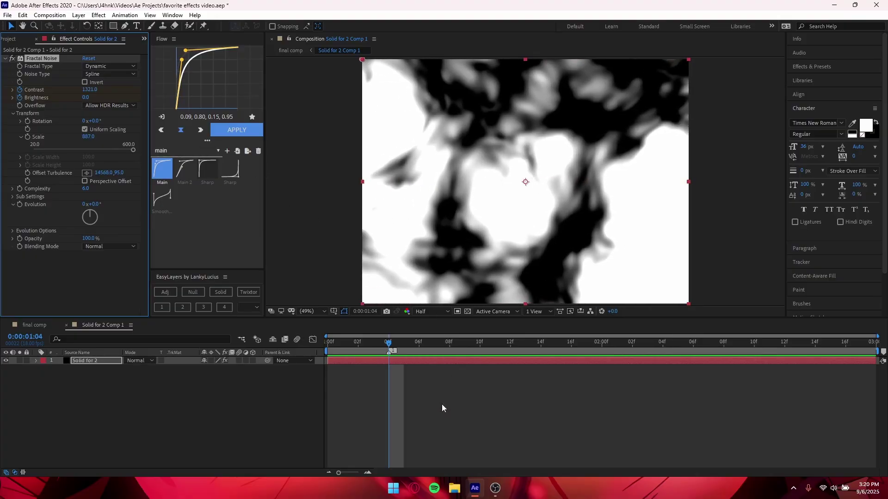
Keyframe the Fractal Noise Brightness at 356 on the precomp's first frame, 0:00:01:00
left_click(442, 401)
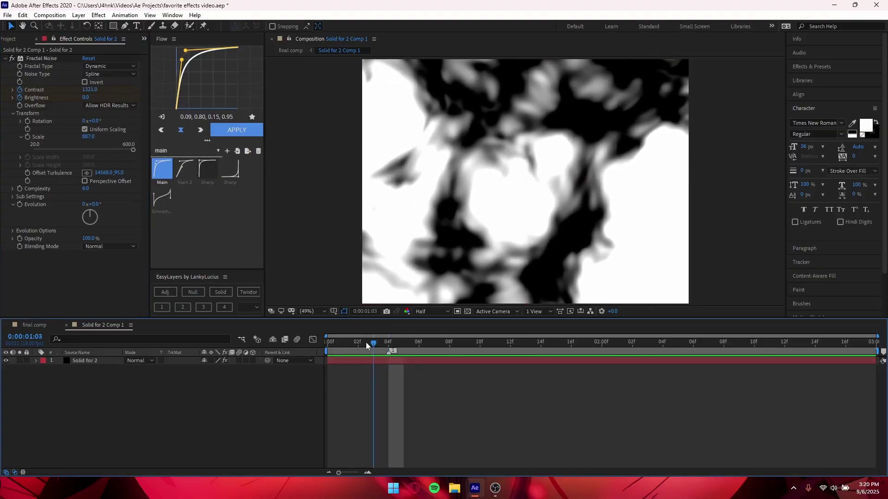
left_click_drag(370, 343, 326, 343)
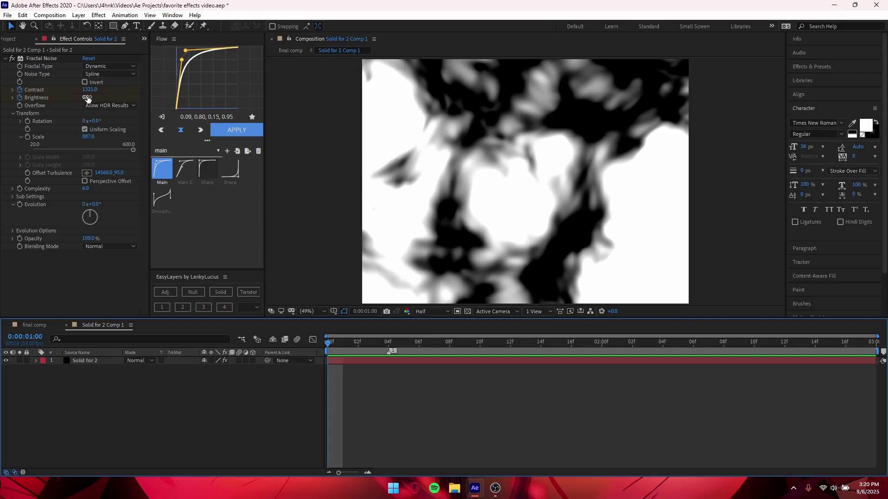
left_click_drag(87, 97, 251, 99)
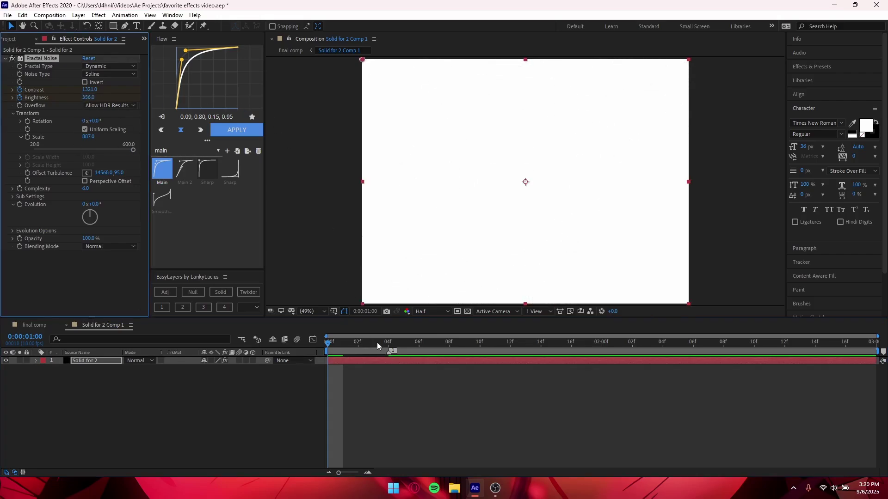
Keyframe the Brightness at 0 on 0:00:01:04 and at -430 on 0:00:02:17
left_click_drag(376, 342, 388, 344)
left_click_drag(328, 347, 861, 349)
left_click(89, 97)
type("0")
key("Return")
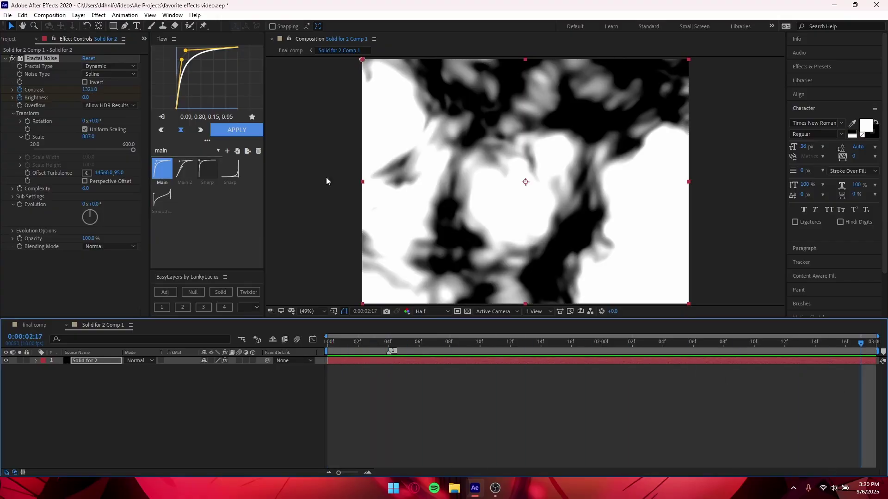
left_click_drag(90, 98, 93, 121)
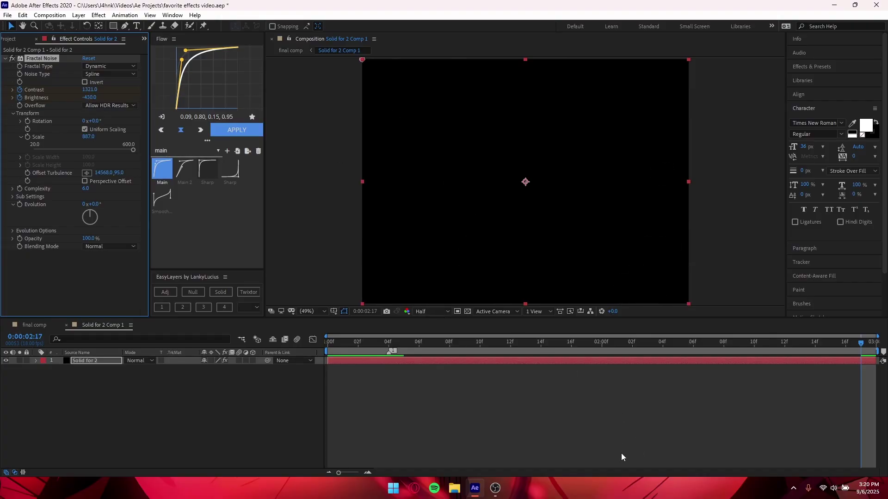
Easy-ease the three Brightness keyframes, refine their curve in the graph editor, and scrub through the fade
key("u")
left_click_drag(869, 405, 326, 381)
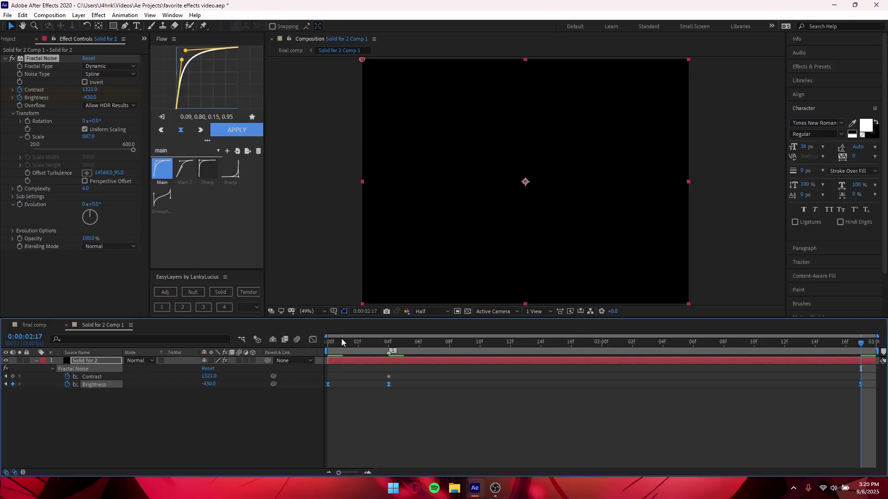
left_click(313, 340)
left_click(388, 401)
left_click_drag(359, 344, 347, 382)
left_click_drag(331, 346, 571, 369)
left_click(411, 402)
mouse_move(707, 449)
left_mouse_down()
mouse_move(711, 423)
mouse_move(712, 448)
left_mouse_up()
left_click_drag(546, 400, 523, 427)
left_click(437, 354)
left_click_drag(437, 354, 740, 355)
left_click(700, 385)
left_click(313, 340)
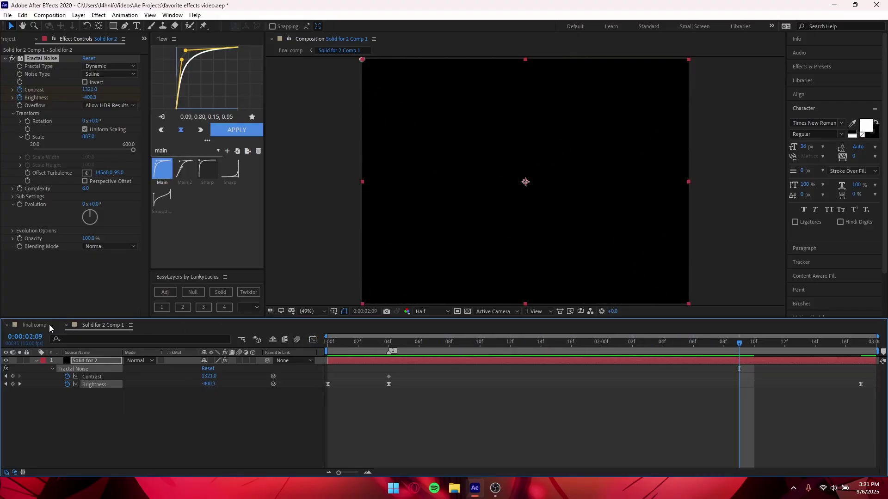
In final comp, reset clip 2's track matte to None and reassign the noise precomp as its Luma Inverted Matte
left_click(46, 325)
key("Home")
left_click(511, 346)
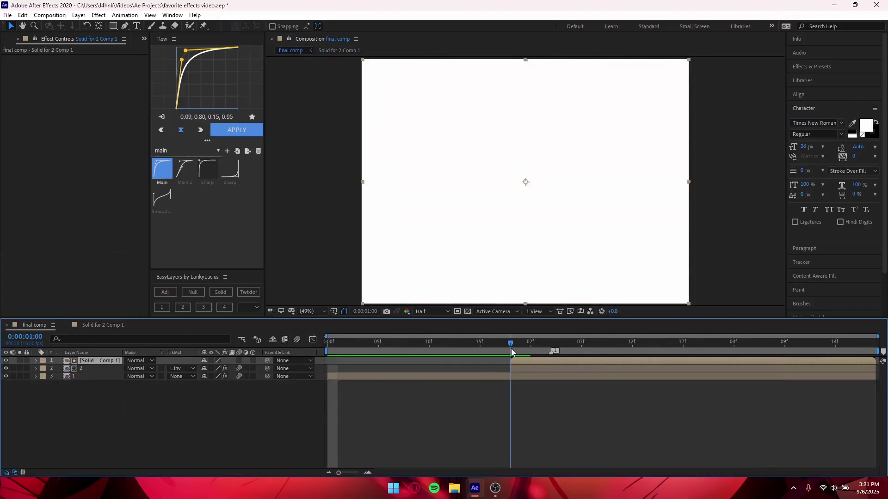
left_click(531, 367)
left_click(190, 369)
left_click(190, 378)
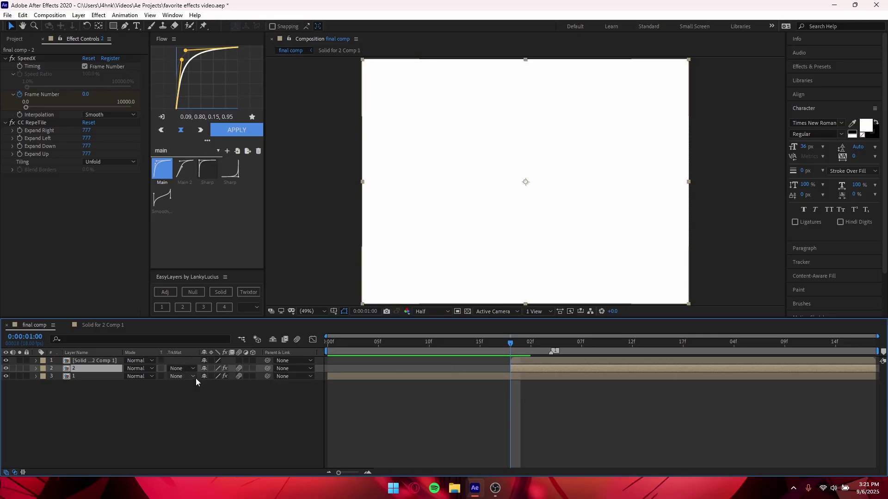
left_click(189, 369)
left_click(203, 425)
left_click(513, 408)
Preview the noise transition from the start of final comp and inspect the frame at 0:00:01:04
left_click_drag(509, 346, 327, 351)
key("space")
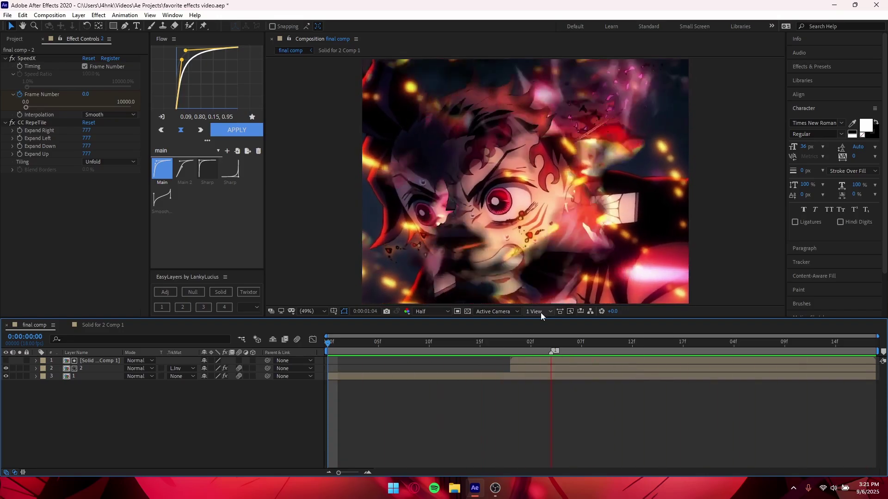
left_click(519, 346)
left_click_drag(512, 348, 551, 346)
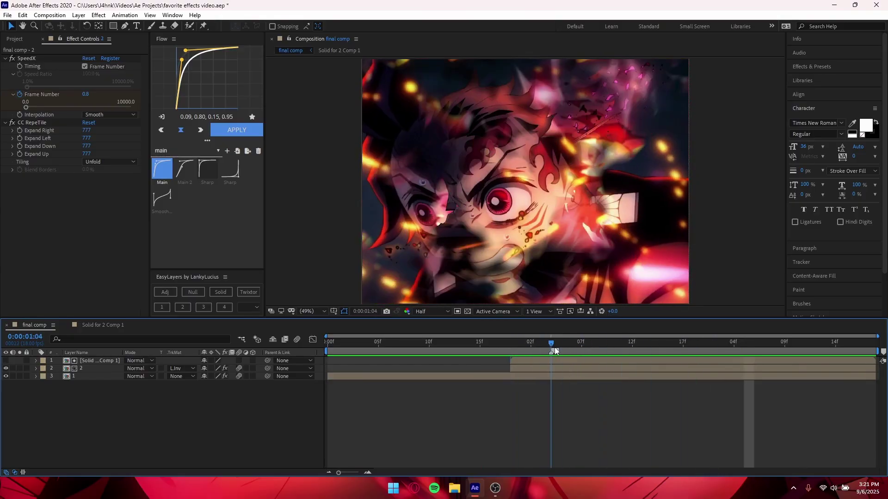
In the noise precomp, keyframe the Fractal Noise Evolution from 0° at 0:00:01:04 to about 132° at 0:00:02:17
double_click(560, 358)
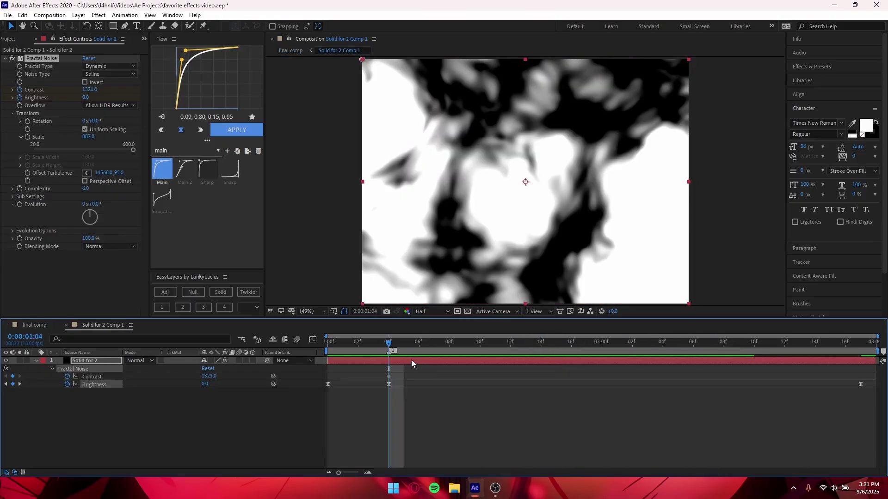
key("ctrl+space")
left_click(426, 439)
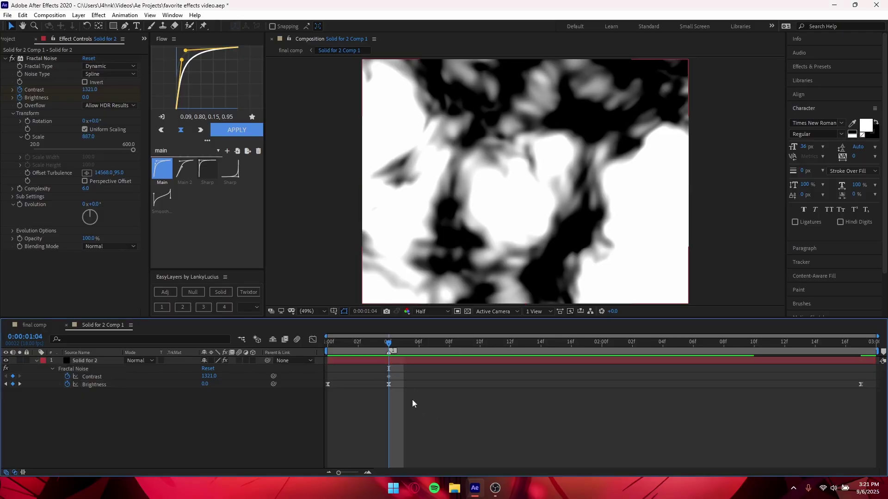
left_click(26, 205)
left_click_drag(95, 216, 182, 221)
key("ctrl+z")
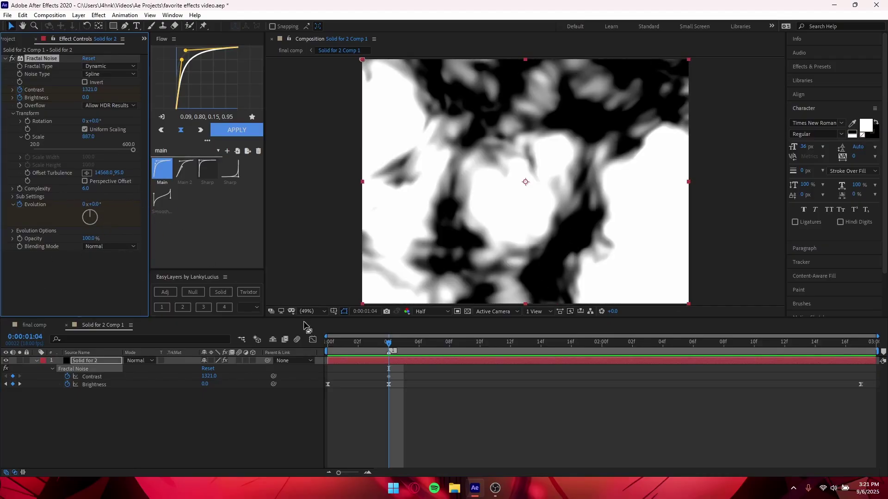
left_click(492, 418)
left_click_drag(387, 345, 860, 345)
left_click_drag(104, 216, 107, 238)
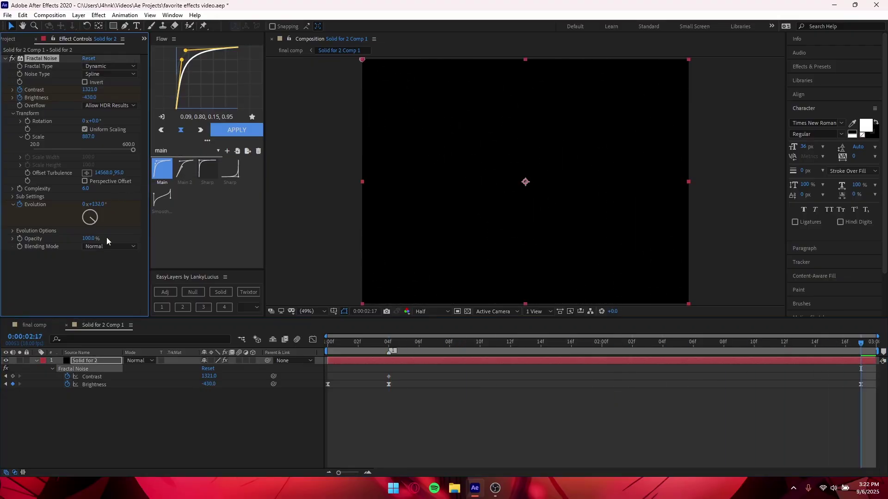
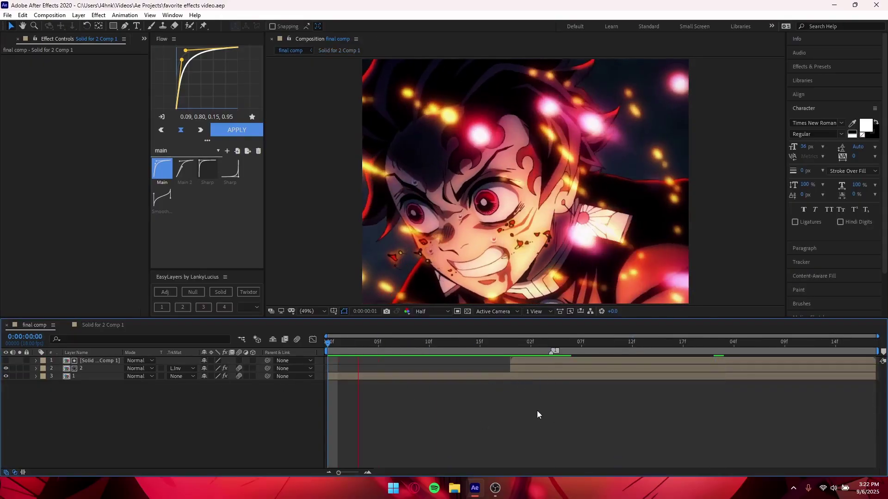
Play final comp from 0:00:00:14 to review the transition with the evolving noise
left_click_drag(610, 352, 469, 356)
key("space")
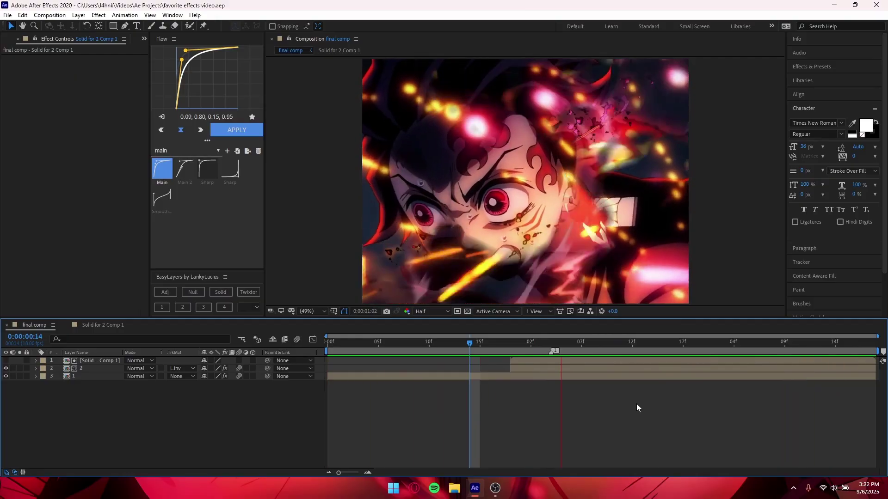
key("space")
Delete both Evolution keyframes from the Fractal Noise in the noise precomp
left_click(103, 326)
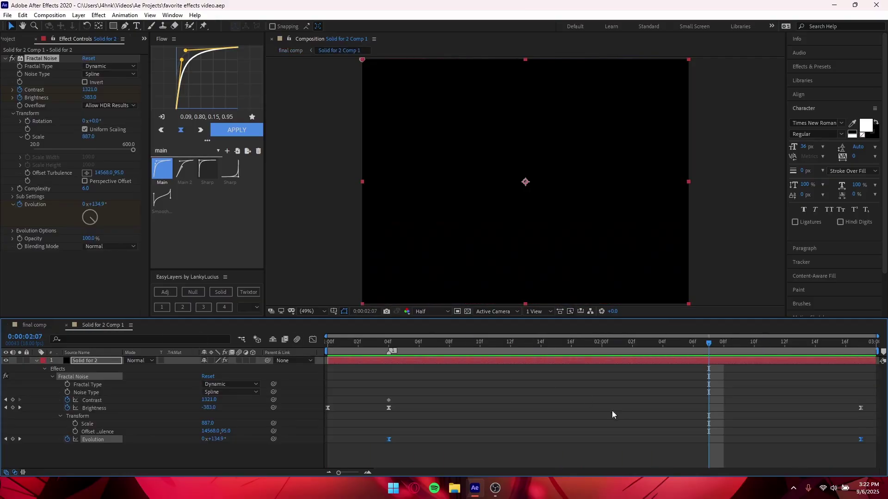
left_click(861, 439)
key("Delete")
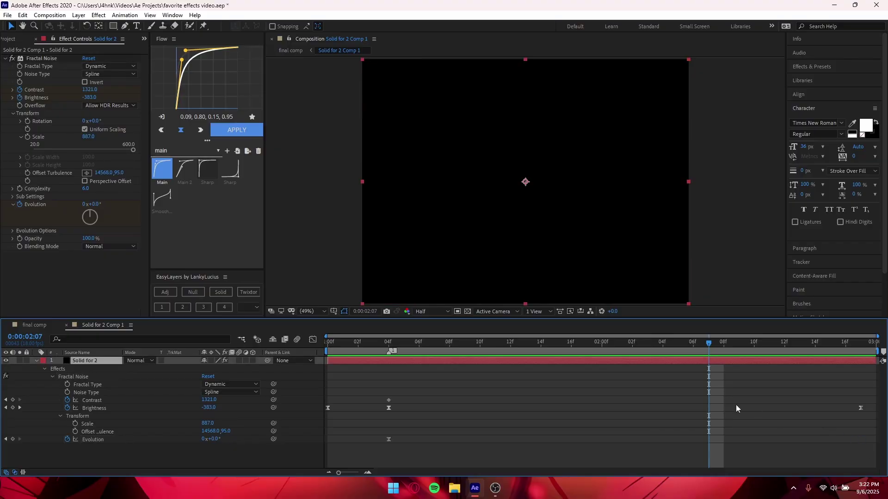
left_click(395, 350)
left_click(389, 438)
key("Delete")
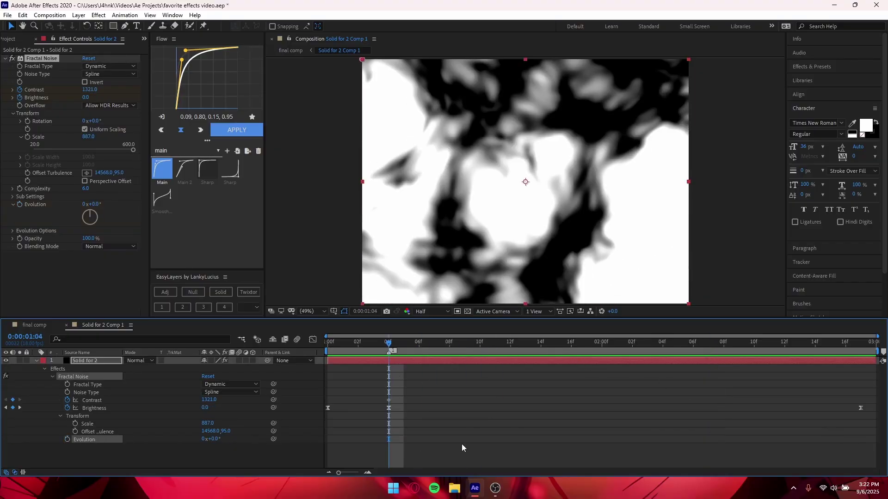
left_click(462, 444)
left_click(313, 340)
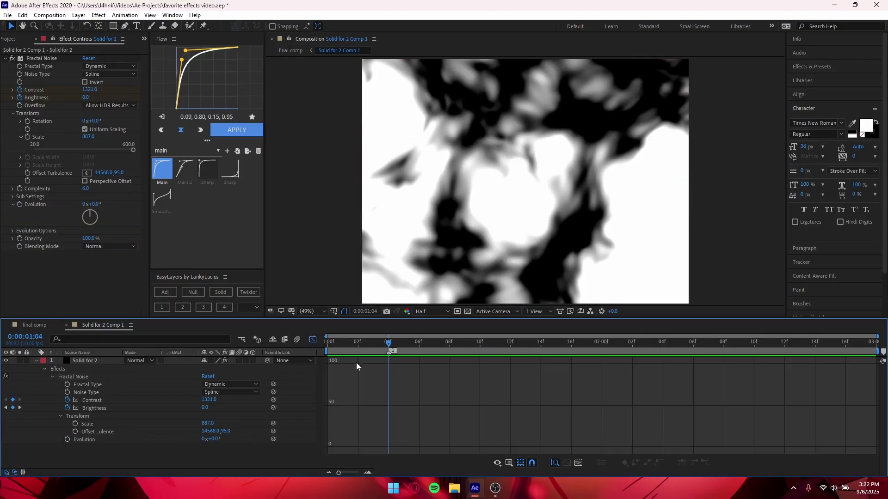
left_click(313, 341)
left_click(439, 361)
key("s")
Return to final comp and play the transition from the beginning
left_click(37, 325)
key("space")
left_click_drag(576, 343, 326, 356)
key("space")
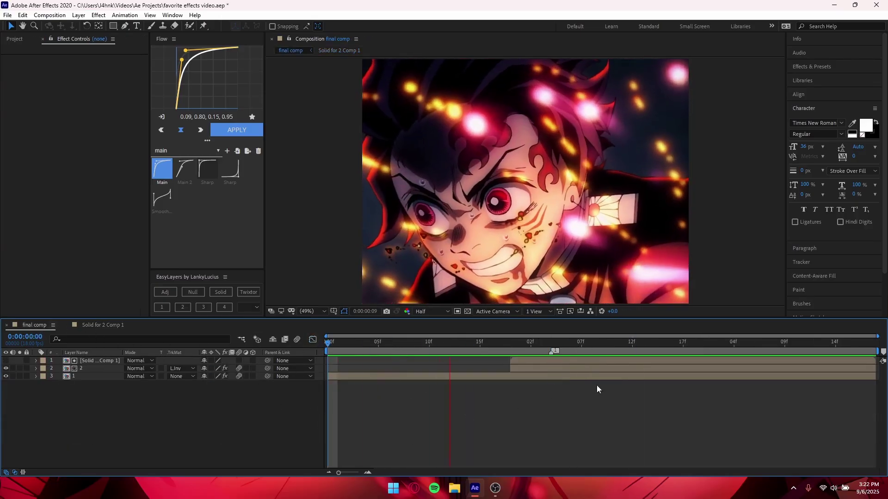
key("space")
Add a null as parent of clip 1, split it at 0:00:01:00 and delete the second part
left_click(346, 375)
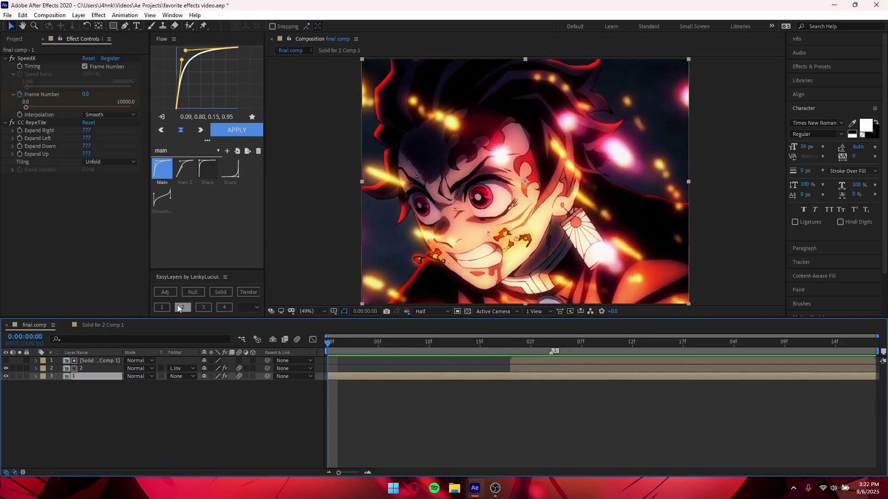
left_click(193, 292)
left_click(510, 346)
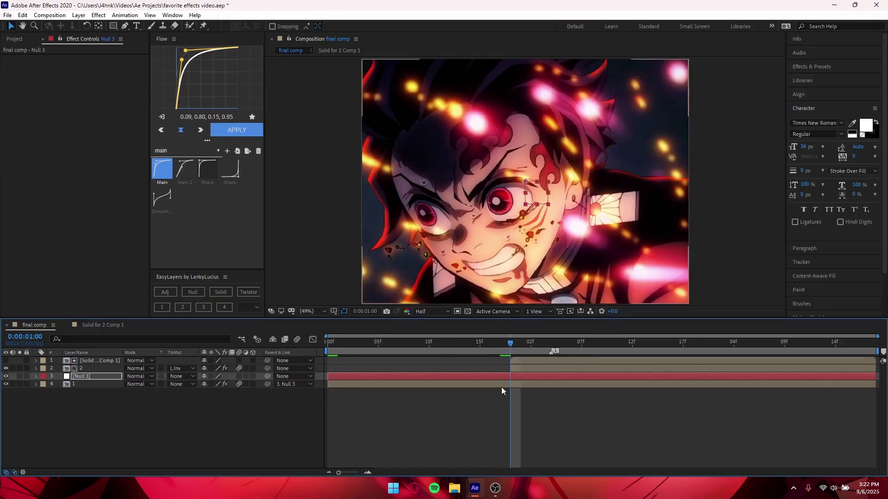
left_click(498, 384)
left_click(37, 177)
key("Delete")
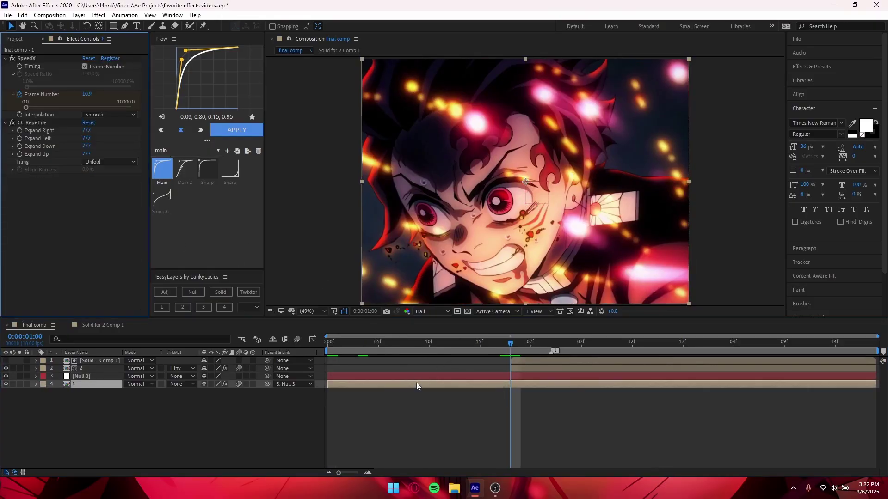
left_click(466, 368)
left_click(518, 376)
key("ctrl+shift+d")
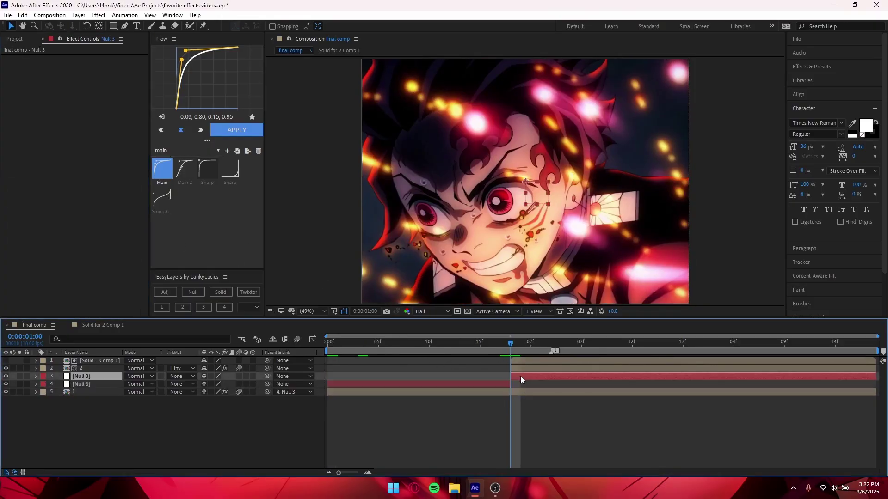
key("Delete")
Keyframe the null's Scale from 120% on the first frame to 100% at 0:00:00:17
key("equal")
key("Home")
left_click(419, 377)
key("minus")
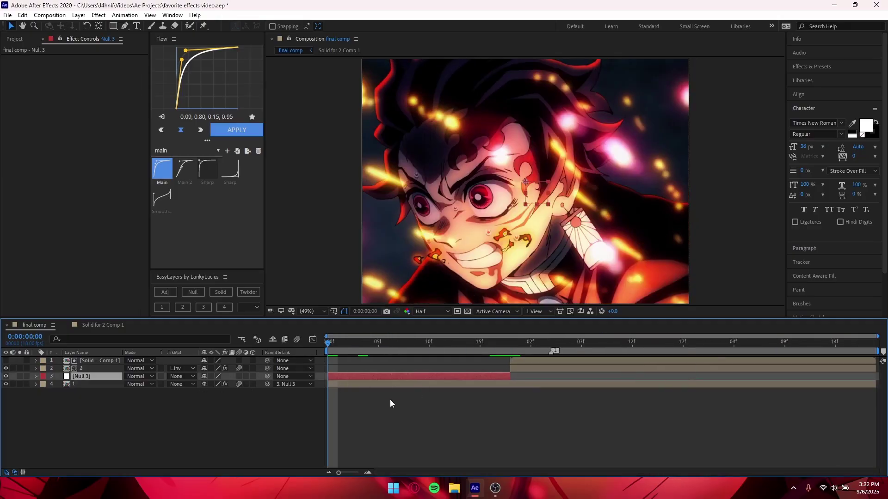
key("s")
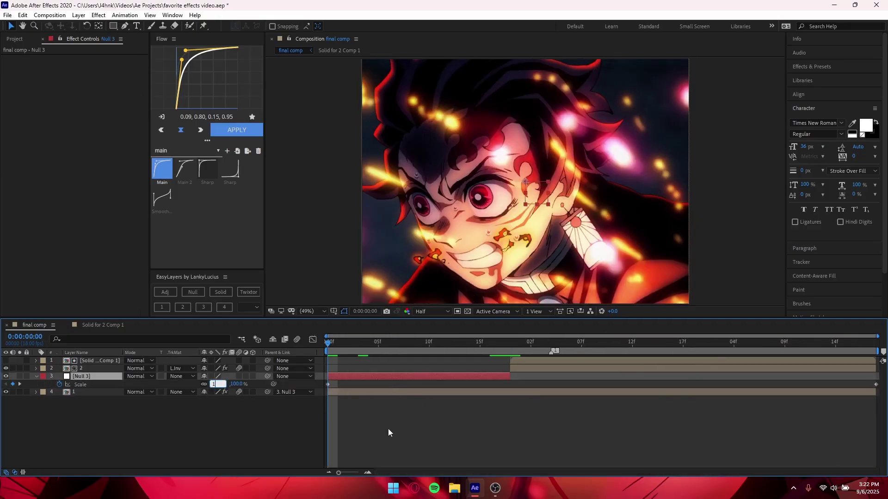
key("Return")
left_click_drag(508, 344, 495, 351)
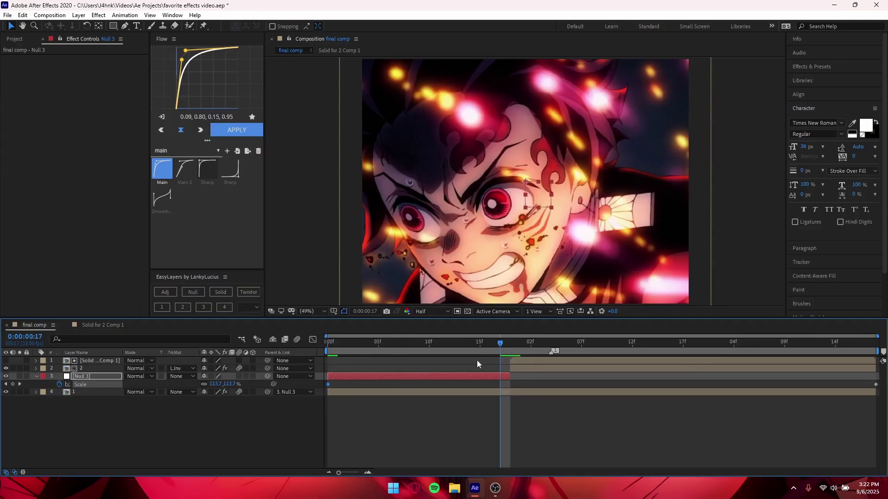
left_click(218, 385)
type("100")
key("Return")
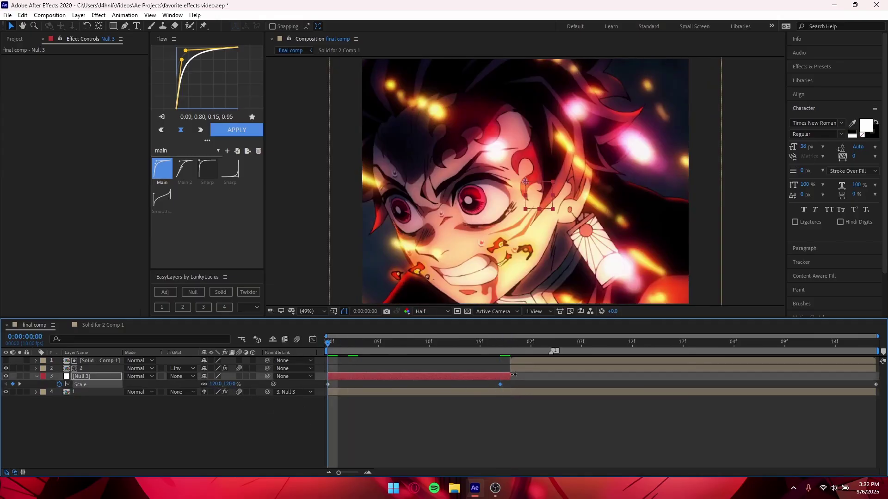
Apply the Main easing curve from Flow to the null's Scale keyframes and collapse its properties
left_click_drag(479, 386, 340, 391)
left_click(166, 171)
left_click(226, 127)
left_click(493, 445)
key("u")
Keyframe clip 2's Scale from 100% at 0:00:01:04 to 120% at 0:00:02:17
left_click(512, 342)
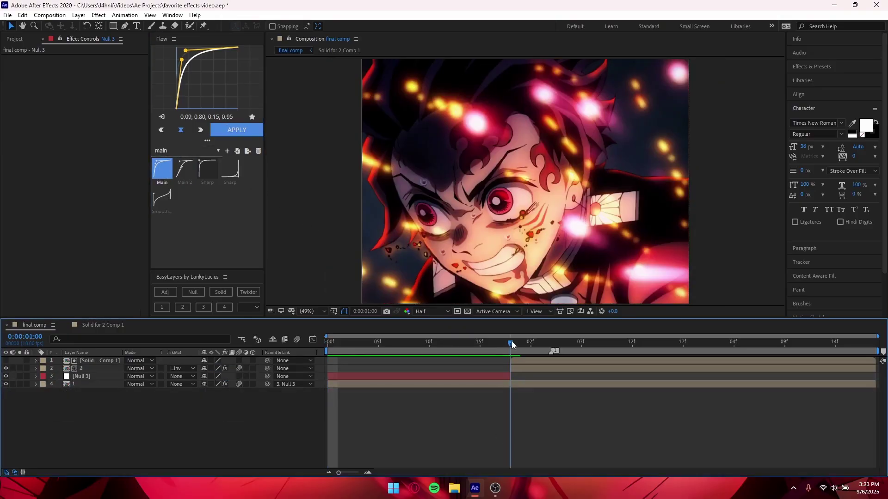
left_click(520, 368)
key("s")
left_click(552, 344)
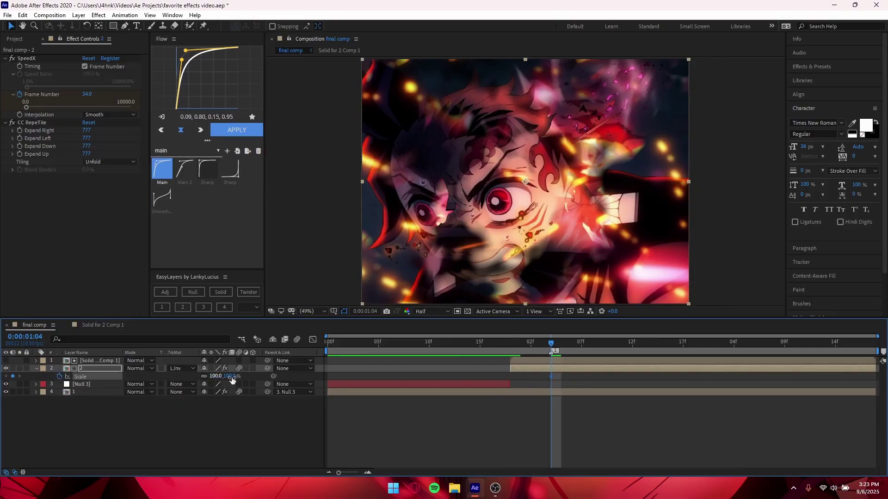
left_click_drag(816, 344, 870, 344)
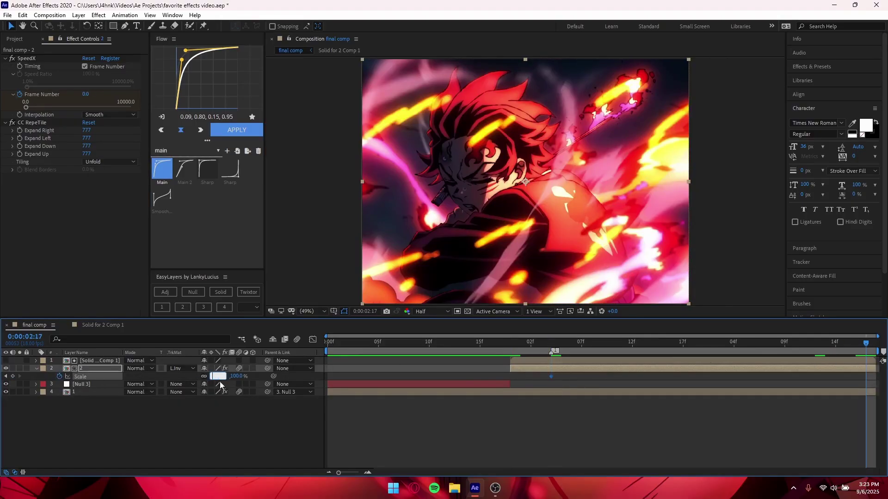
key("Return")
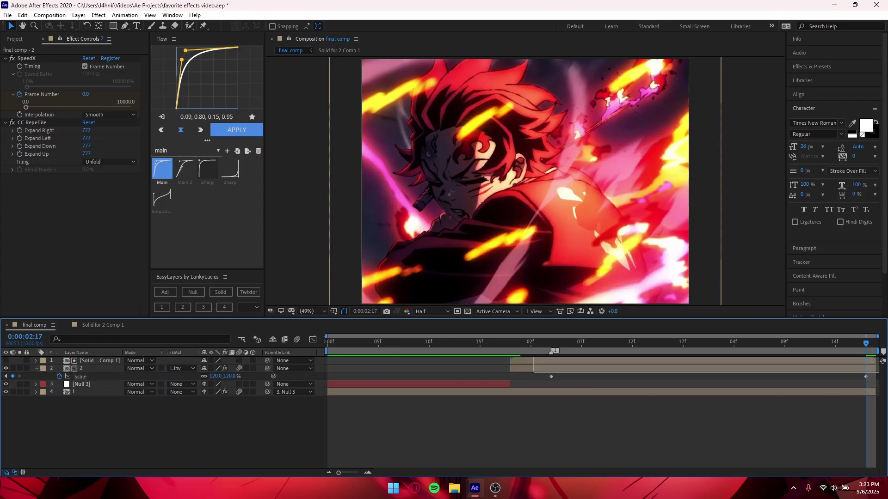
Apply the Main easing curve from Flow to clip 2's Scale keyframes and collapse its properties
left_click_drag(534, 373, 877, 388)
left_click(170, 174)
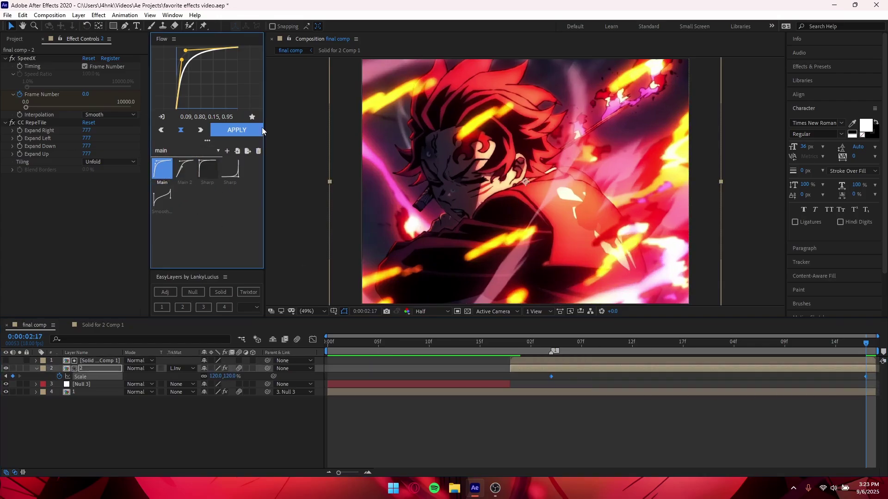
key("u")
key("u")
Save the project and play the scaled transition from the beginning
left_click_drag(596, 343, 259, 401)
left_click(259, 402)
key("space")
key("ctrl+s")
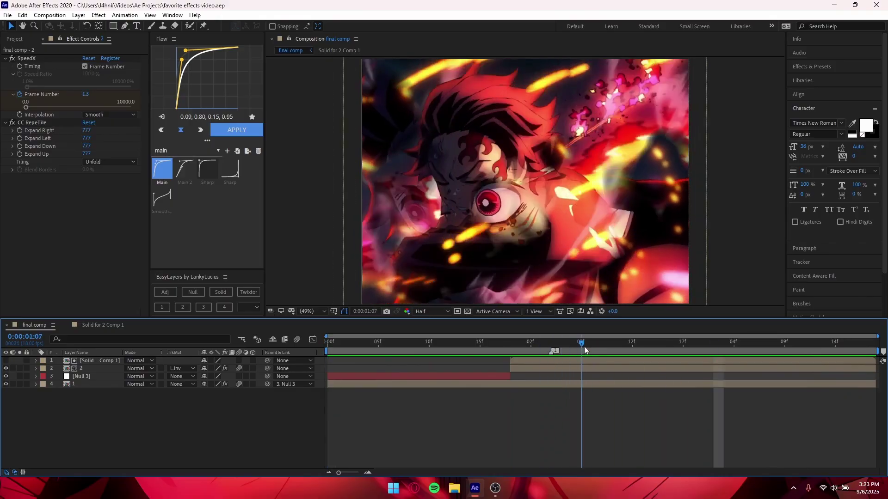
key("space")
Pre-compose all four layers with their attributes, and add an adjustment layer above, split in two at 0:00:01:04
left_click(395, 384)
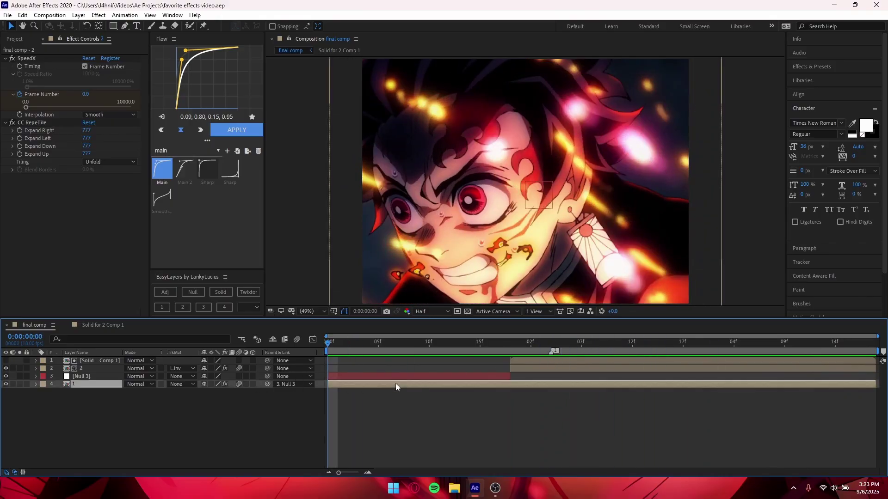
left_click(521, 362, "shift")
key("ctrl+shift+c")
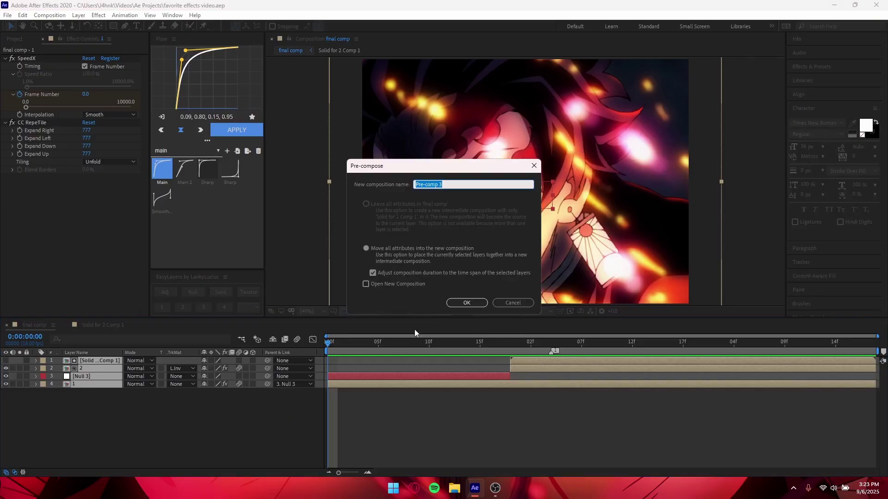
left_click(478, 304)
left_click(551, 341)
left_click(164, 291)
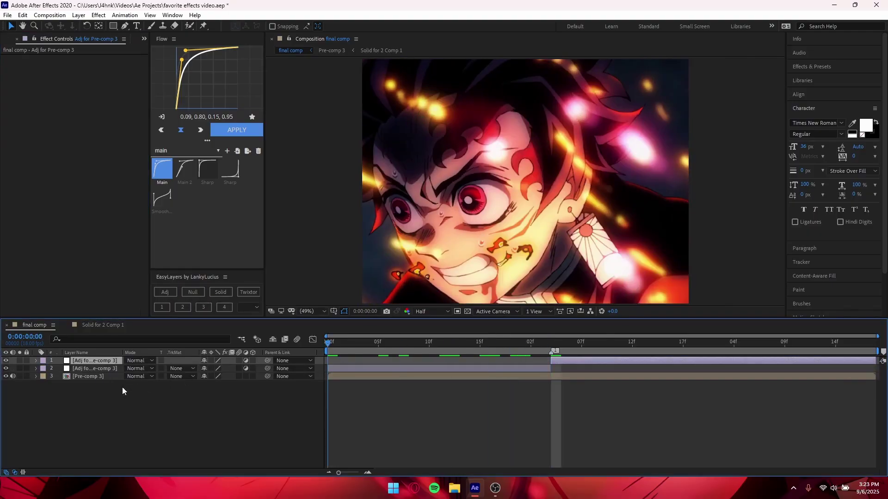
Apply the main S_Shake preset to both adjustment layers
left_click(346, 368)
key("ctrl+space")
type("main")
key("Return")
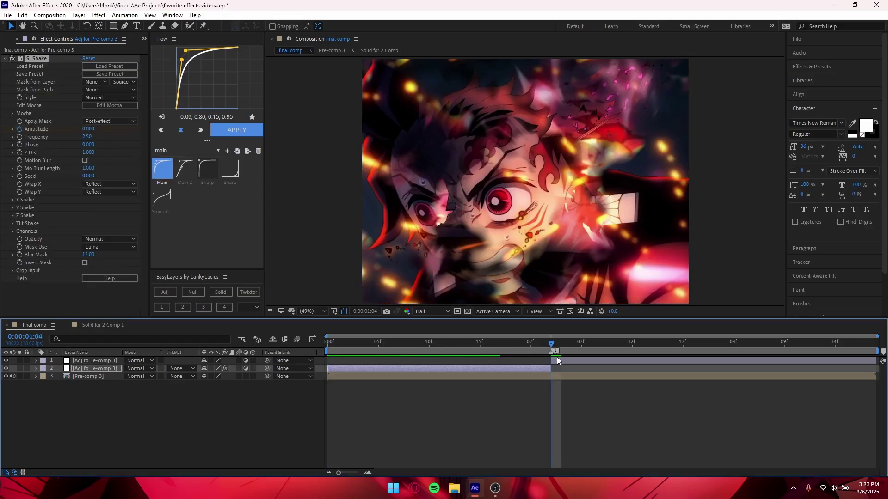
left_click(557, 359)
key("ctrl+space")
type("main")
key("Return")
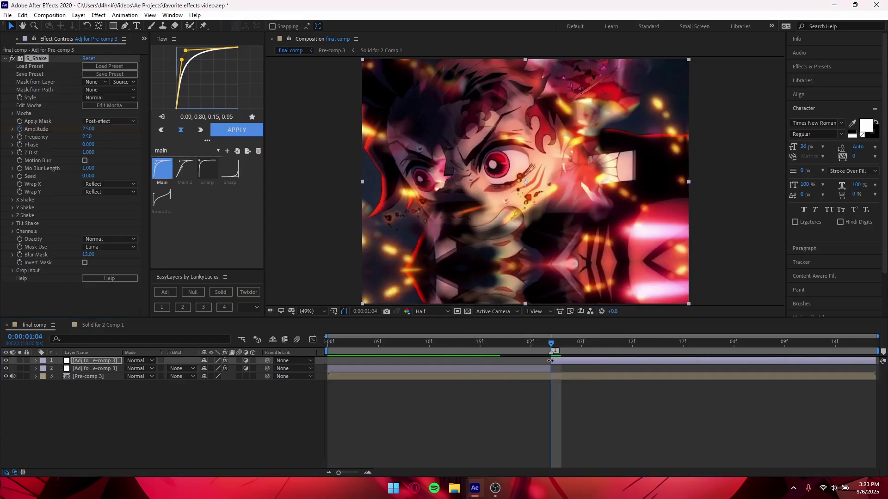
Start the second adjustment layer at 0:00:01:02 and set its S_Shake Amplitude to 0 on that frame
left_click_drag(551, 360, 544, 360)
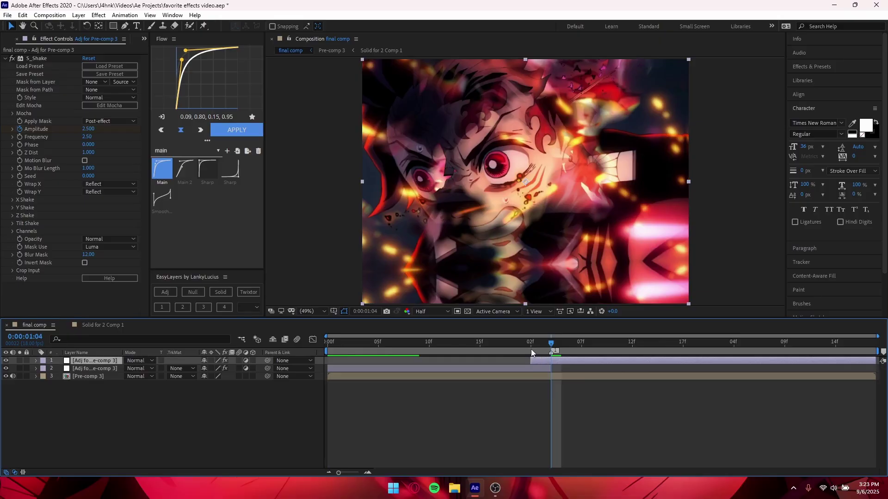
key("i")
left_click_drag(88, 129, 2, 161)
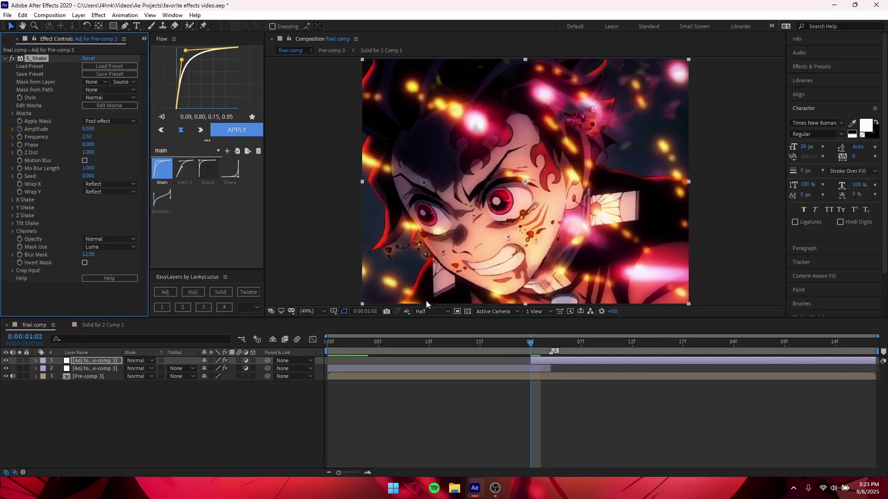
Save the project and preview the shake transition from the first frame
left_click_drag(530, 343, 251, 374)
left_click(526, 426)
key("ctrl+s")
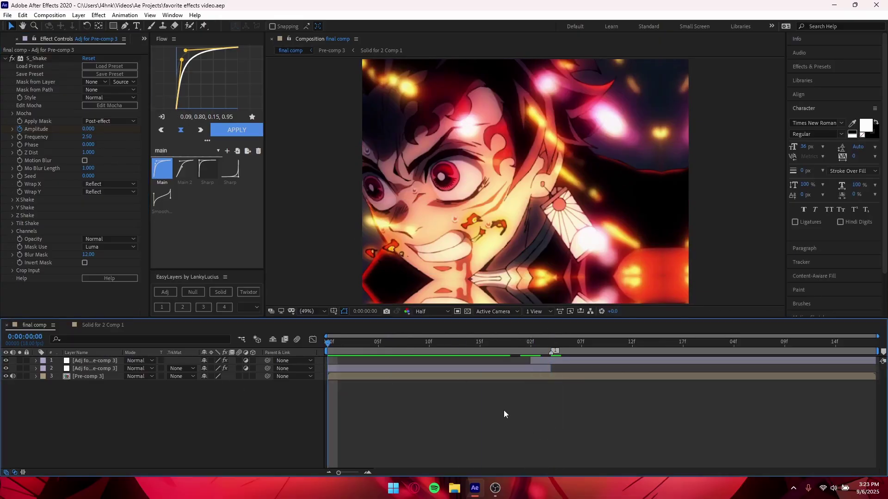
key("space")
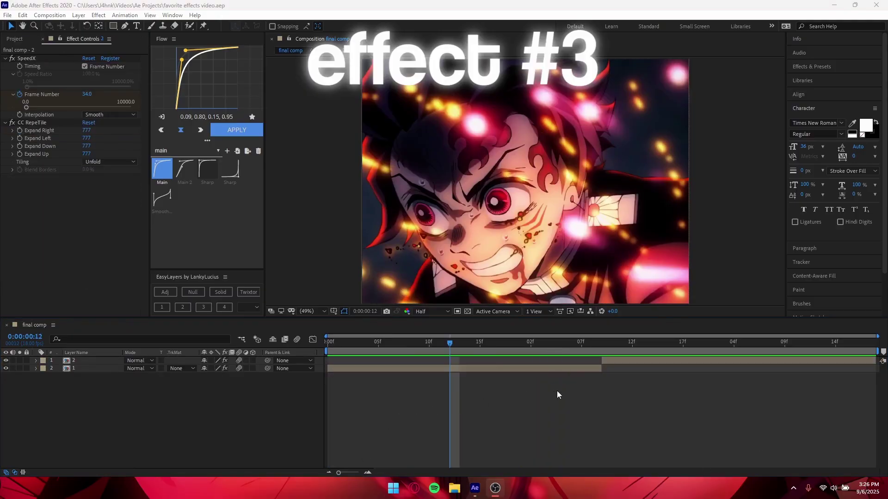
Play the two-clip composition from the beginning to check the plain cut
left_click(600, 387)
key("space")
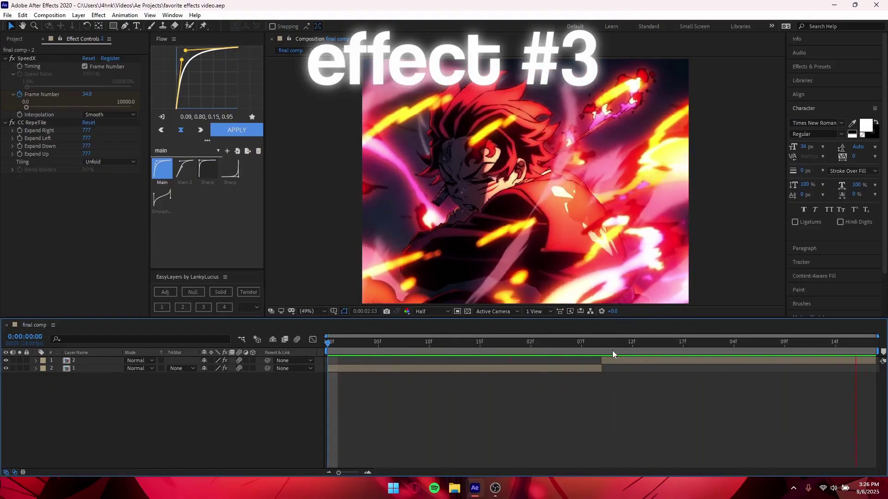
key("space")
Add an adjustment layer above clip 2 starting at 0:00:01:07, and set clip 2's track matte to None
left_click(643, 360)
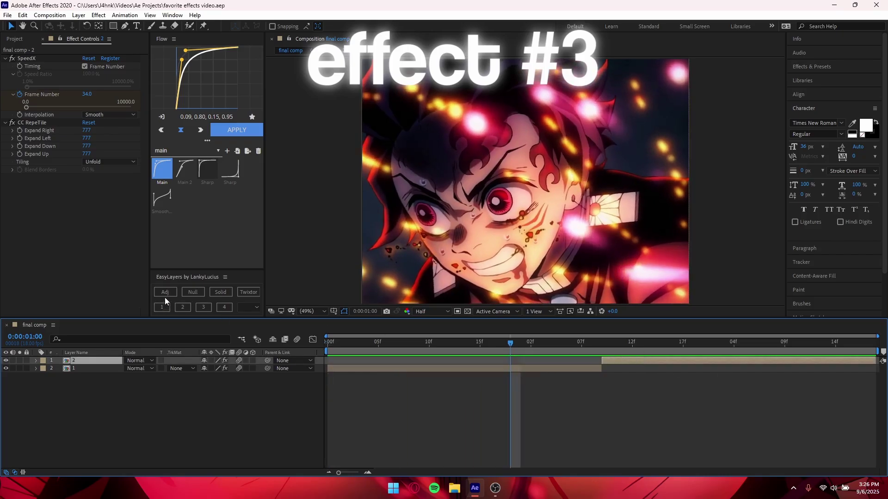
left_click(166, 292)
left_click(598, 344)
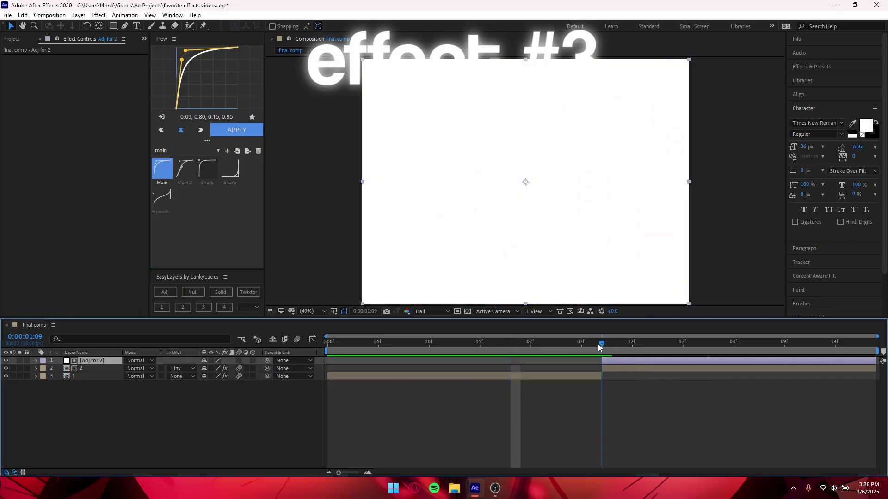
left_click(182, 368)
left_click(191, 375)
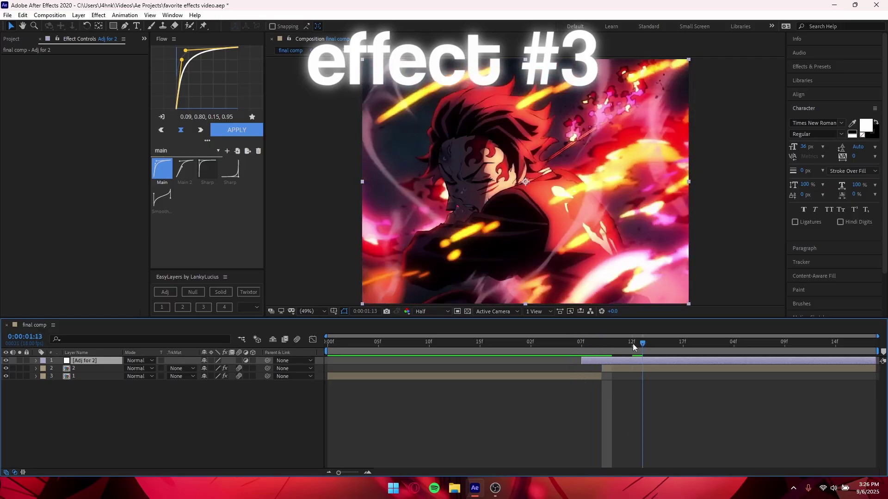
Apply the Warp effect to the adjustment layer and set its Warp Style to FishEye
key("ctrl+space")
type("warp")
key("Return")
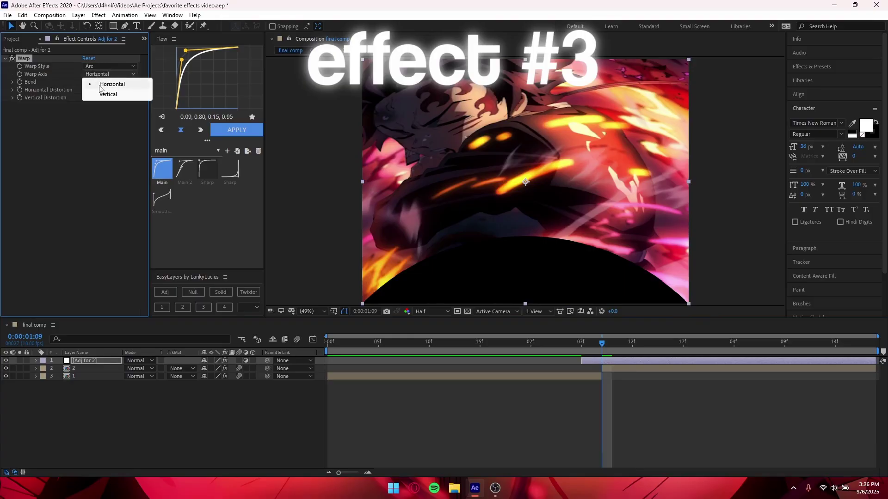
left_click(106, 66)
left_click(124, 188)
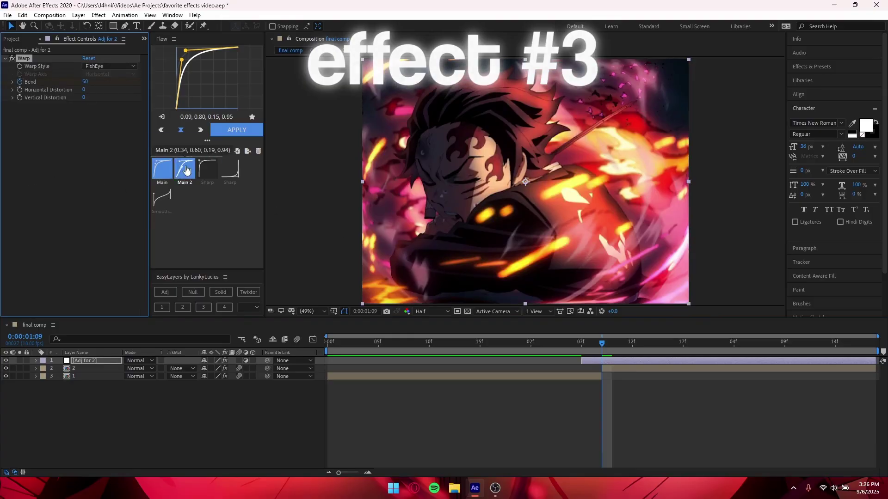
Keyframe the Warp Bend at 0 on 0:00:01:07, -44 on 0:00:01:09 and 0 on 0:00:02:17
left_click_drag(85, 81, 308, 103)
left_click(579, 346)
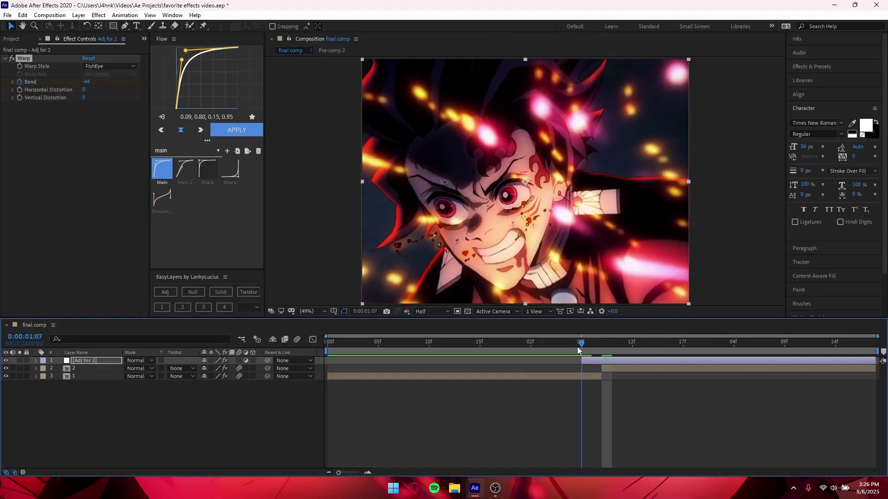
left_click(89, 82)
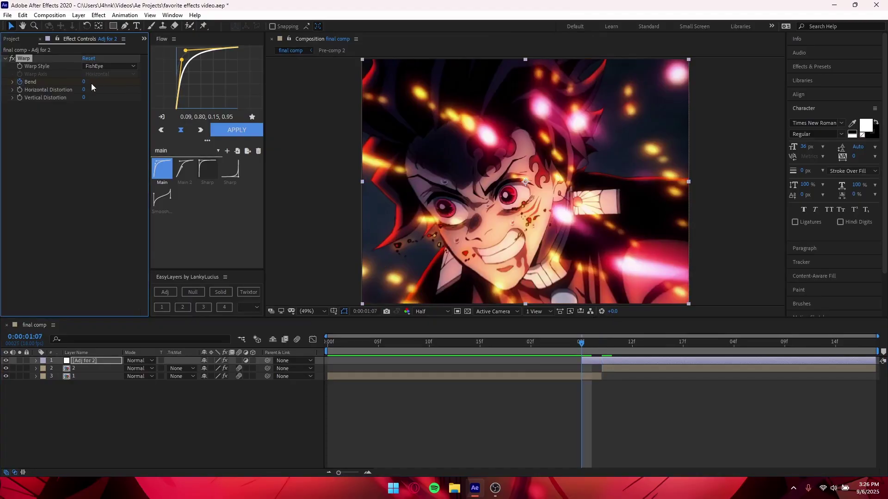
key("space")
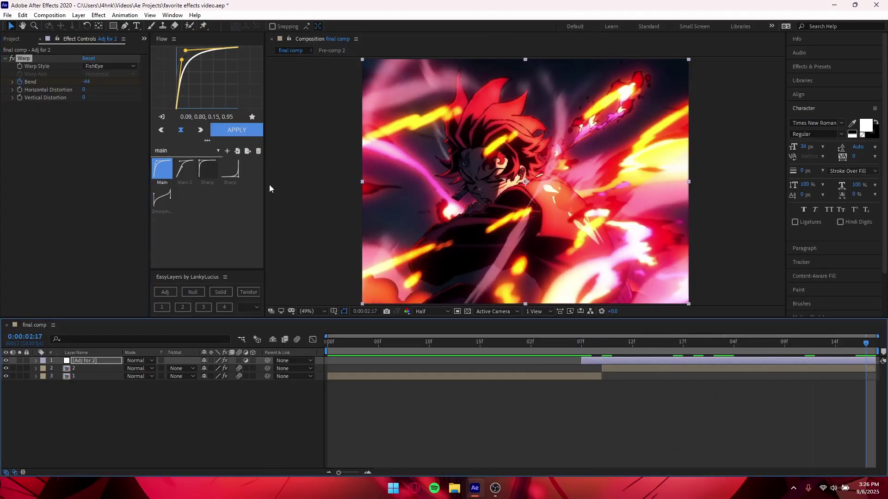
left_click(90, 85)
type("0")
key("Return")
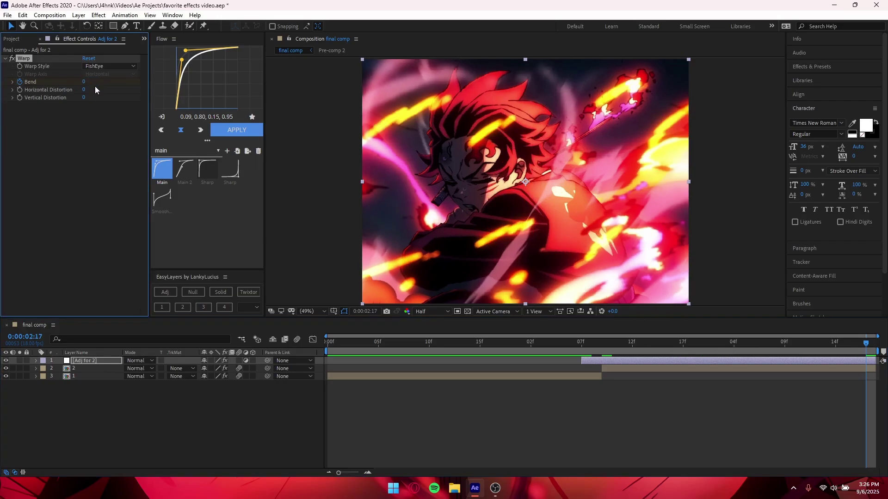
Easy-ease the three Bend keyframes and show their curve in the graph editor
key("u")
left_click_drag(547, 368, 875, 394)
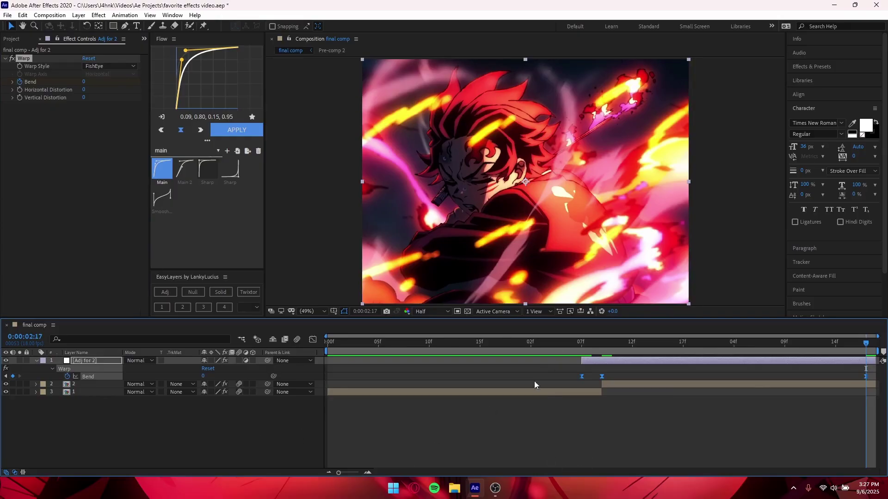
left_click(313, 339)
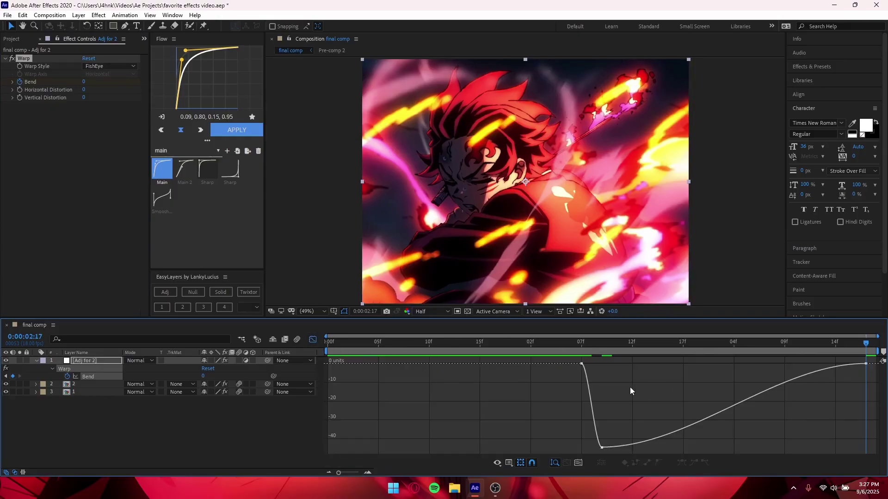
right_click(596, 387)
left_click(547, 389)
Shape the Bend curve between 0:00:01:07 and 0:00:01:09 so it starts gently and falls steeply into the cut
scroll(584, 360, "up", 2, "alt")
left_click_drag(583, 348, 608, 368)
left_click_drag(608, 448, 614, 435)
mouse_move(603, 351)
left_mouse_down()
mouse_move(581, 352)
mouse_move(615, 357)
left_mouse_up()
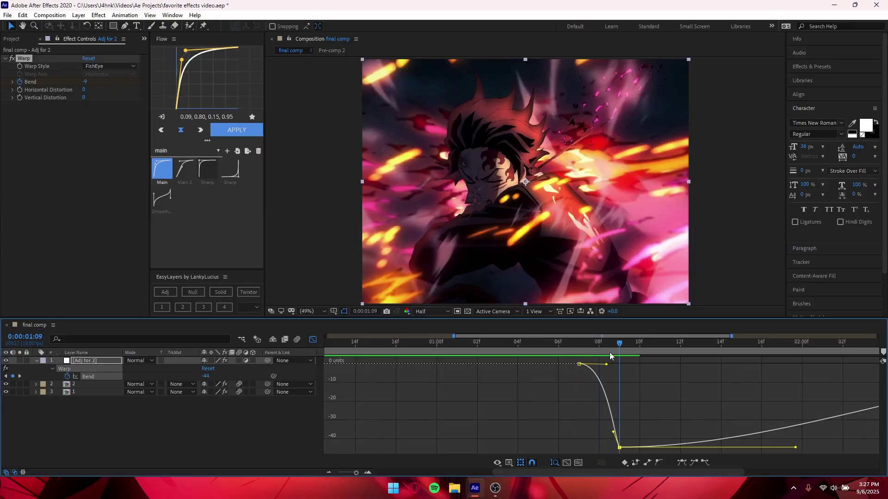
Reshape the Bend curve after 0:00:01:09 to rise quickly and flatten toward the end, then play it back
scroll(607, 439, "right", 5)
left_click_drag(434, 350, 463, 350)
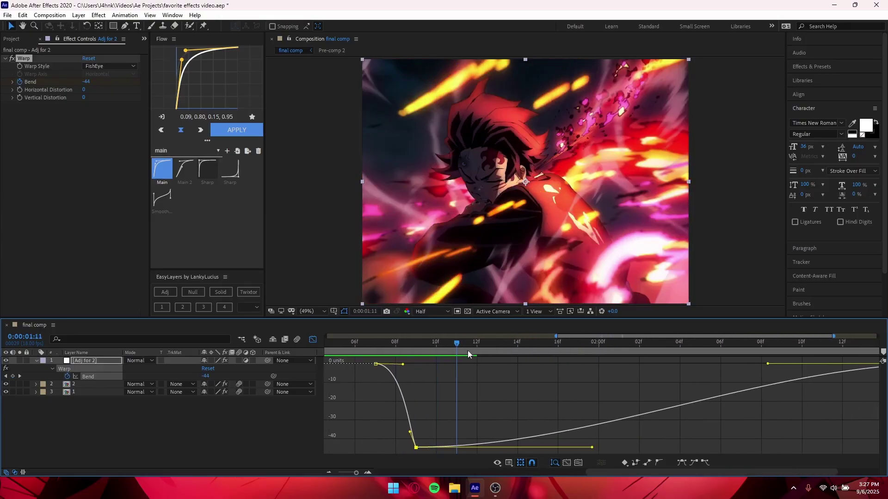
left_click_drag(587, 440, 497, 394)
key("space")
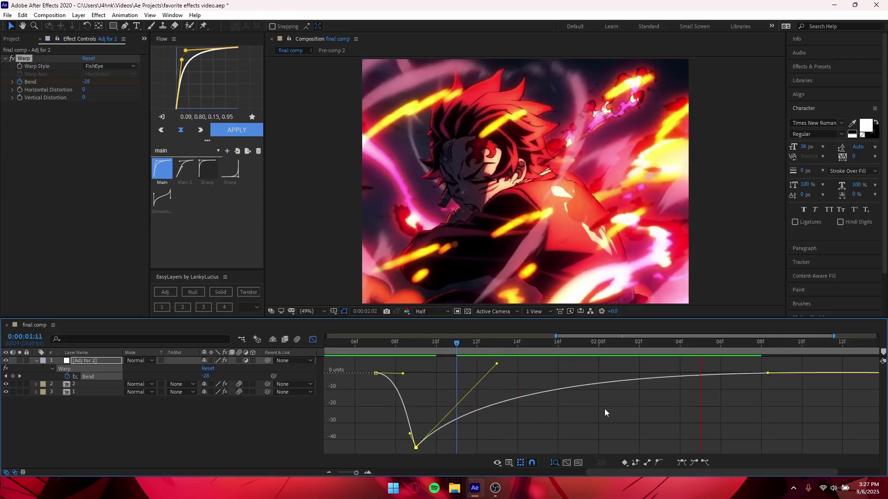
Close the graph editor, collapse the adjustment layer's properties and save the project
left_click(312, 340)
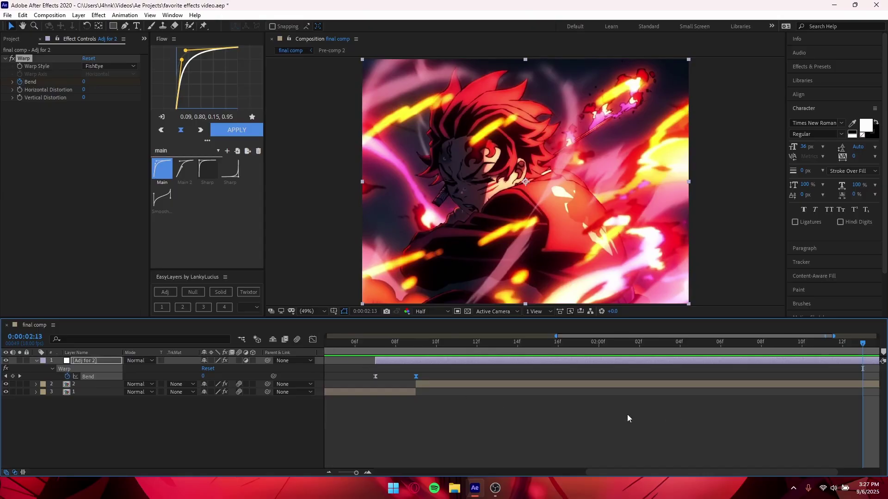
scroll(628, 414, "down", 2)
left_click(643, 428)
key("ctrl+s")
key("u")
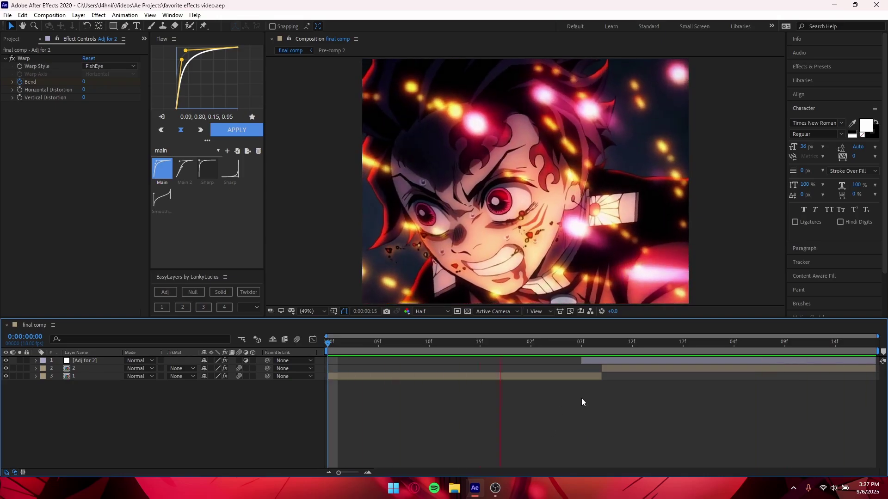
Reopen the Bend graph, extend the last keyframe's incoming handle to about 0:00:02:00 and preview the result
left_click(613, 364)
key("u")
left_click_drag(874, 375, 600, 395)
left_click(312, 340)
scroll(680, 393, "up", 3)
left_click(661, 397)
scroll(777, 393, "down", 3)
left_click_drag(707, 392, 637, 392)
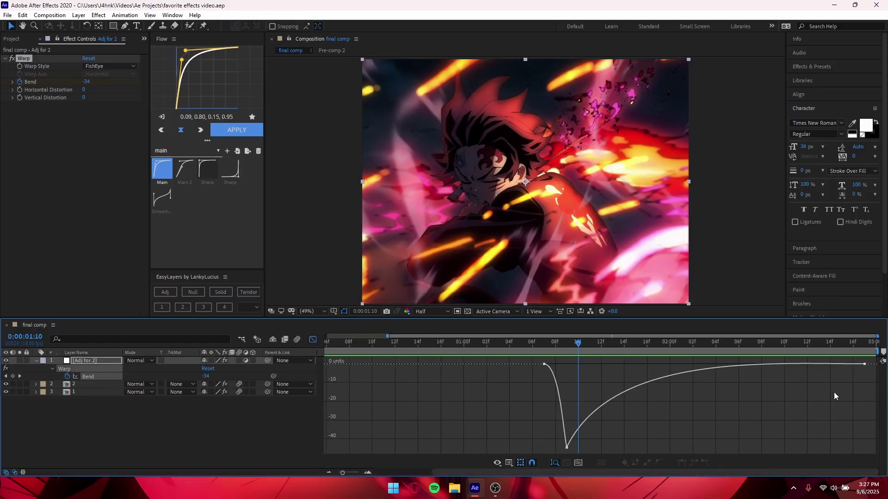
left_click_drag(867, 380, 826, 351)
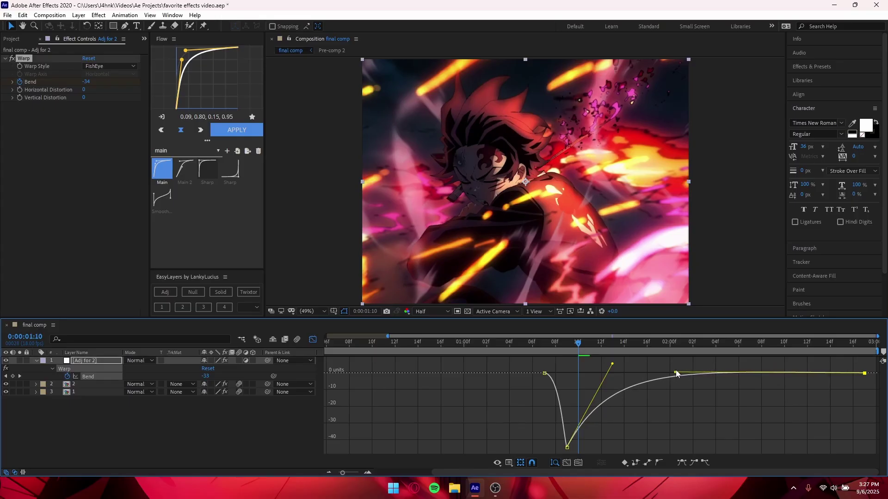
key("space")
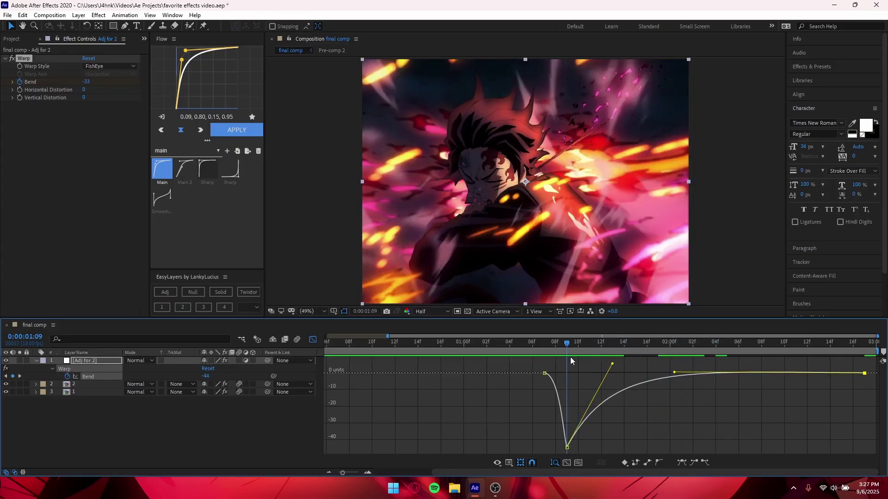
Pull the Bend curve's outgoing handle at 0:00:01:09 back to about 0:00:01:10, close the graph editor and preview the transition
key("space")
left_click_drag(612, 364, 530, 351)
key("space")
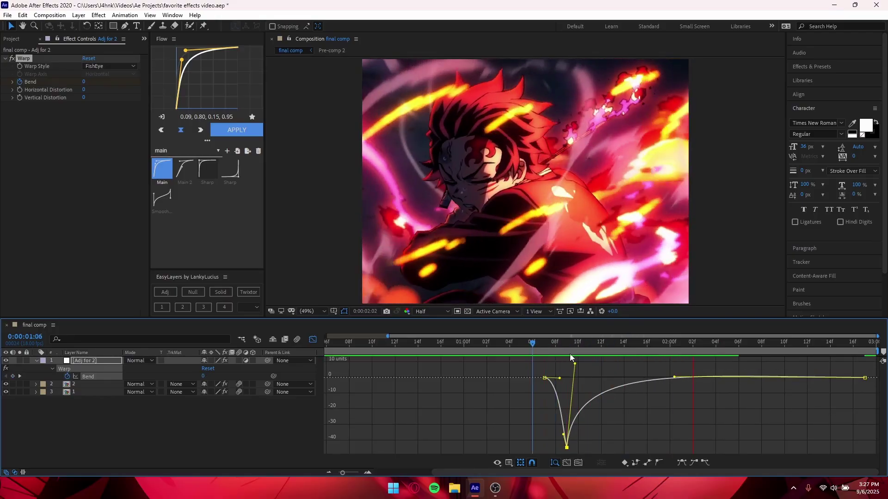
left_click(312, 339)
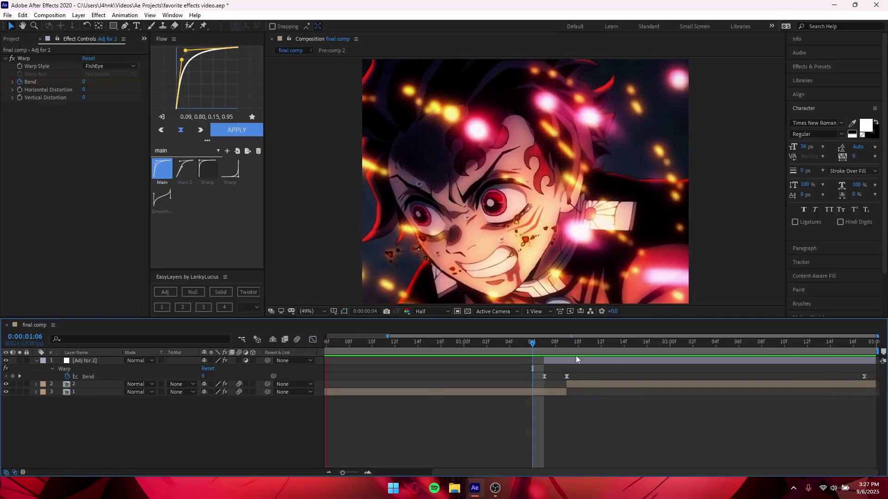
key("space")
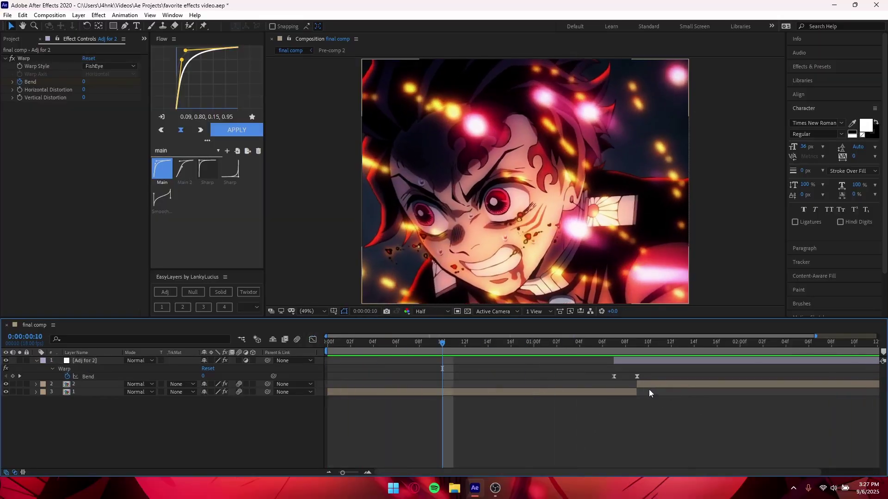
Add a new adjustment layer beneath the Warp adjustment layer, starting at 0:00:01:07
key("s")
left_click(165, 292)
left_click_drag(637, 368, 614, 369)
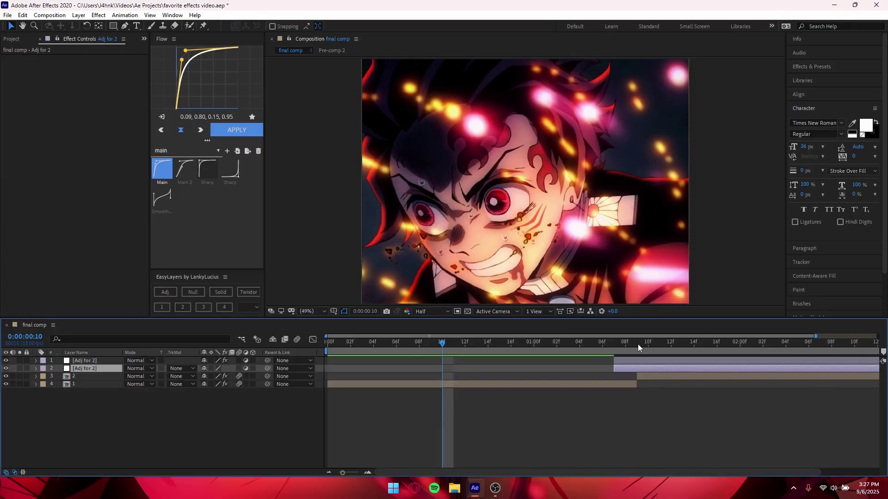
Apply the S_Shake preset with keyframed Amplitude to the new adjustment layer at 0:00:01:09 and check the shake at 0:00:01:07
left_click(638, 345)
key("ctrl+space")
type("ma")
key("Return")
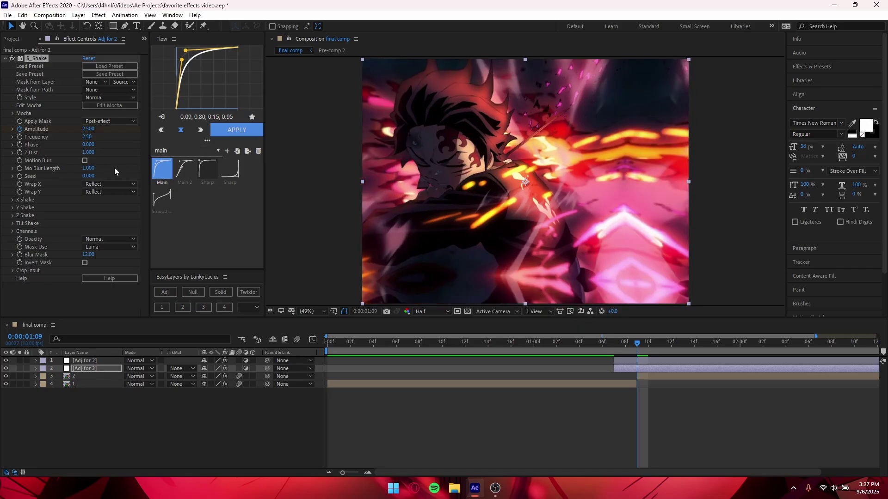
key("Page_Up")
key("Page_Up")
Save the project and preview the shaken transition from the start of the composition
key("Home")
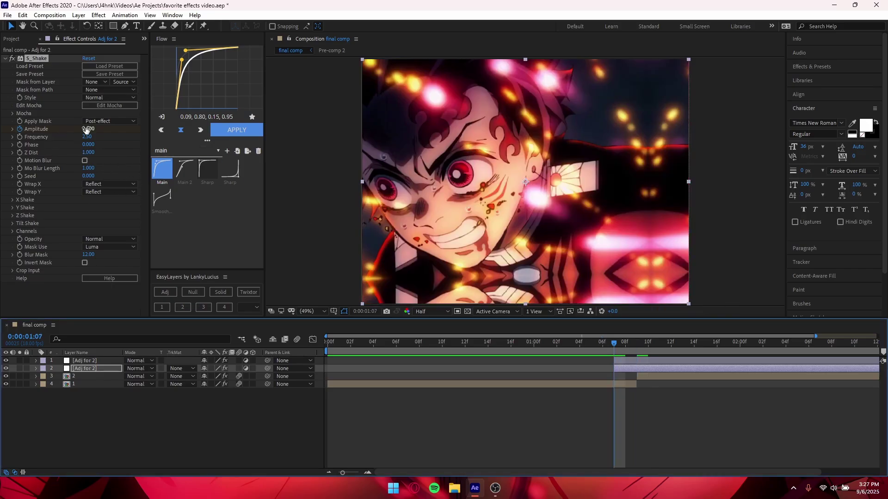
left_click(223, 392)
key("ctrl+s")
key("space")
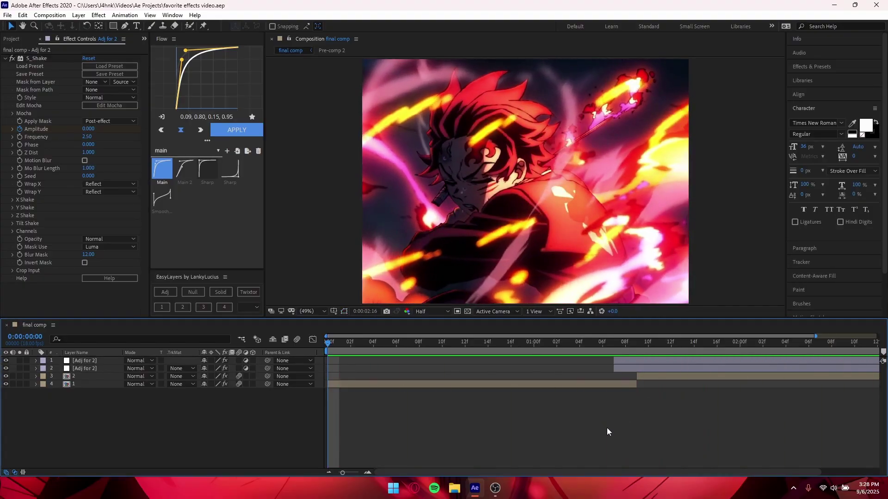
scroll(686, 409, "down", 1)
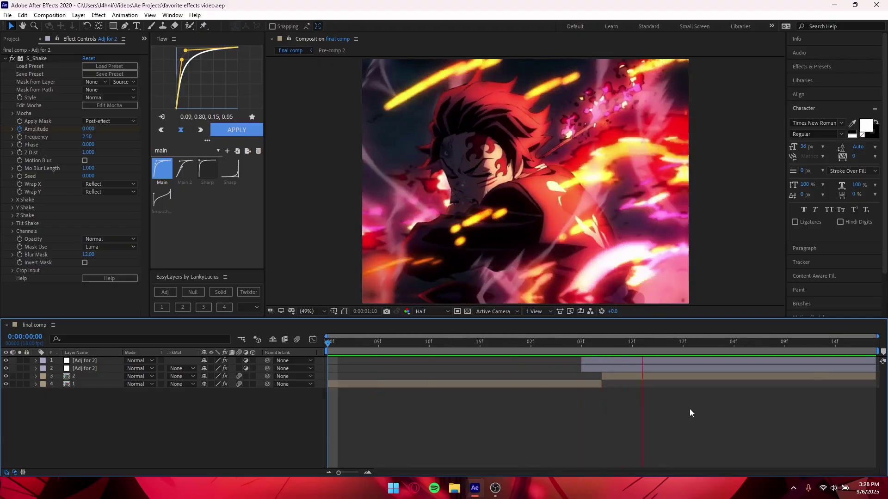
Stop the preview and delete the adjustment layer carrying S_Shake
key("space")
left_click(642, 369)
key("Delete")
Preview the transition with only the Warp adjustment layer and save the project
left_click(605, 347)
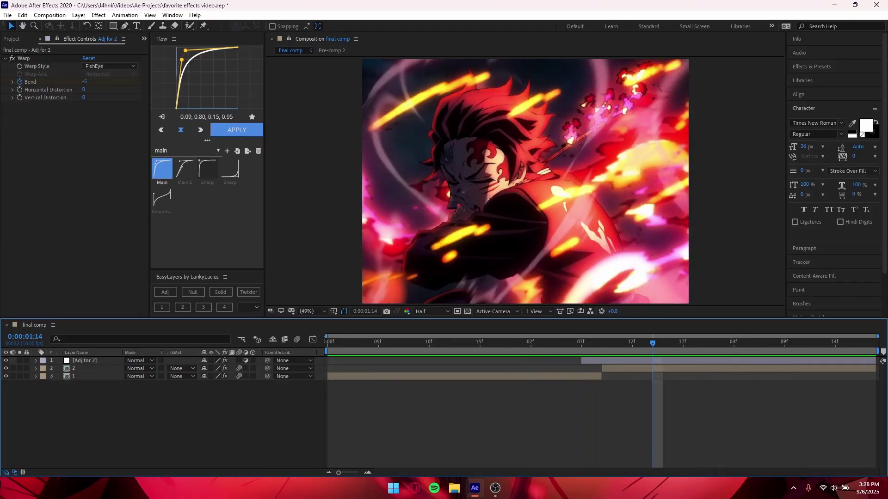
key("space")
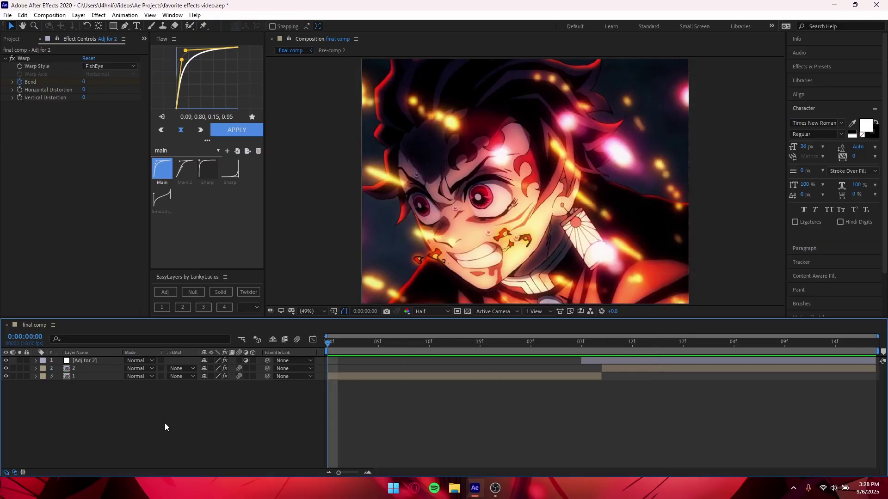
key("ctrl+s")
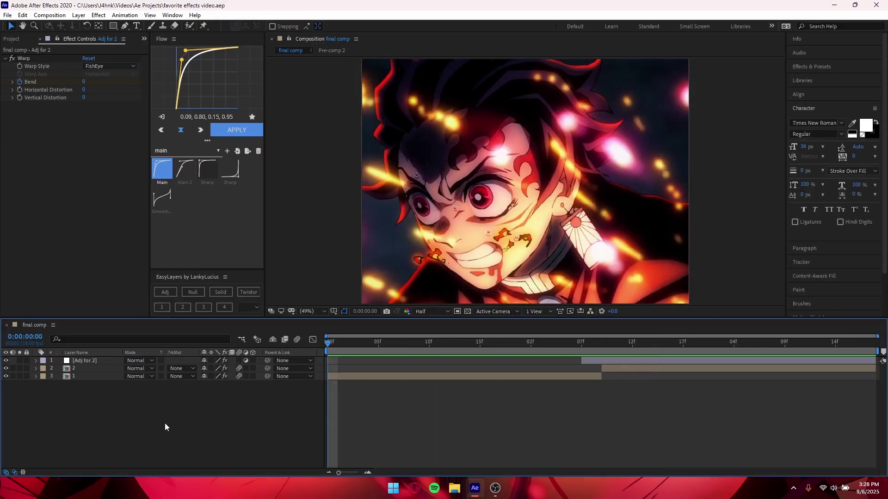